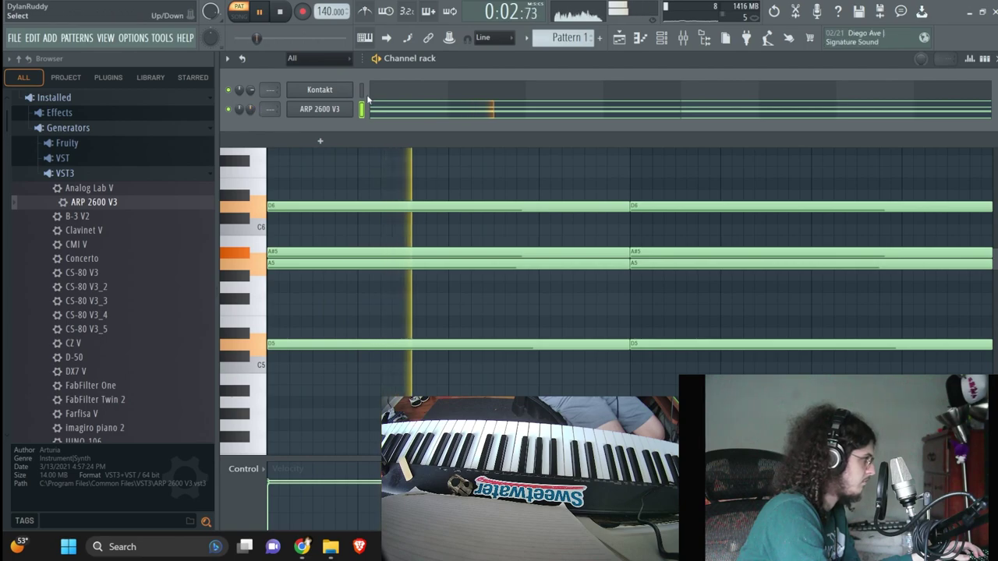
# Transpose the ARP 2600 V3 chord notes down one semitone and play back the pattern
pyautogui.click(362, 91)
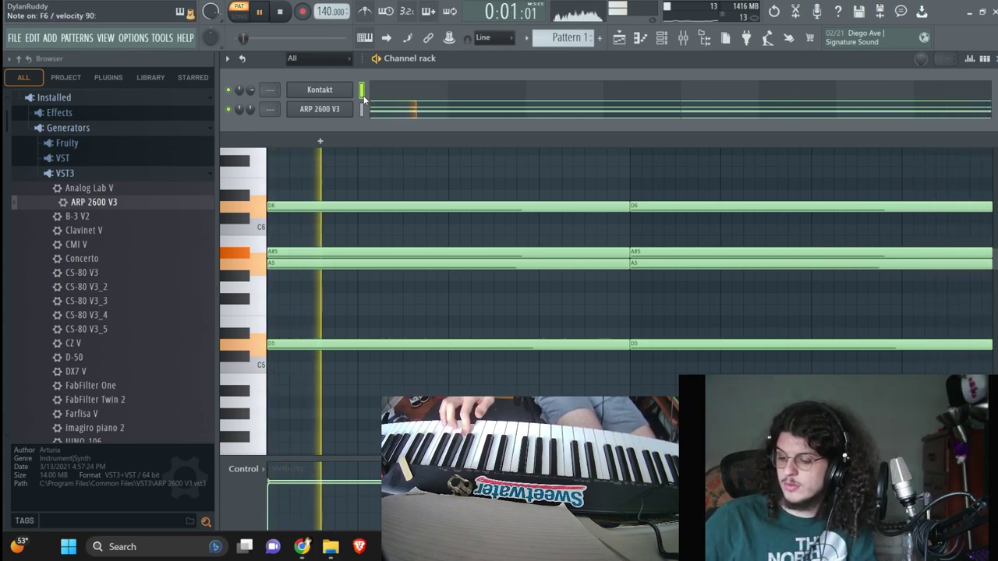
pyautogui.rightClick(451, 307)
pyautogui.press('space')
pyautogui.hotkey('shift', 'Down')
pyautogui.press('space')
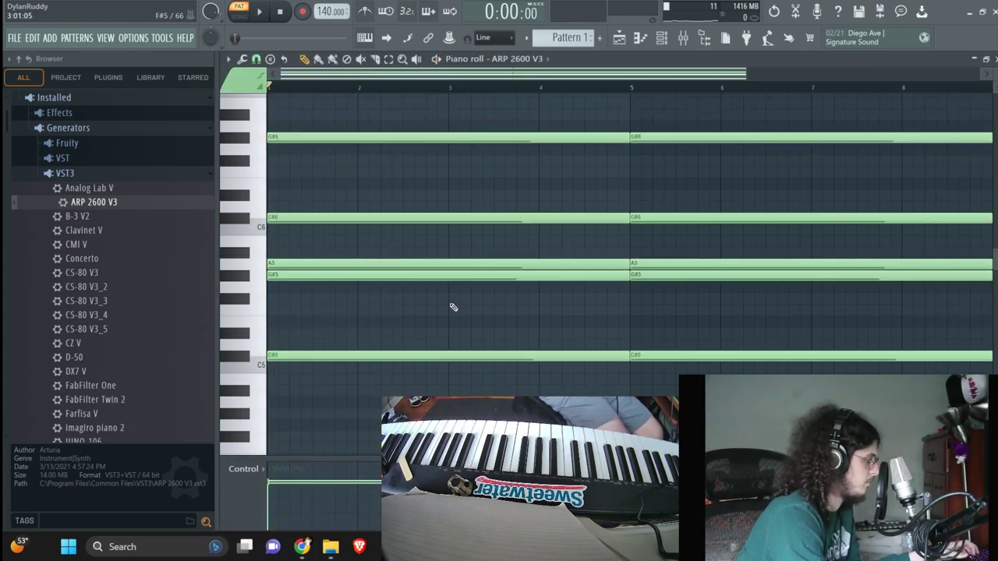
pyautogui.click(663, 47)
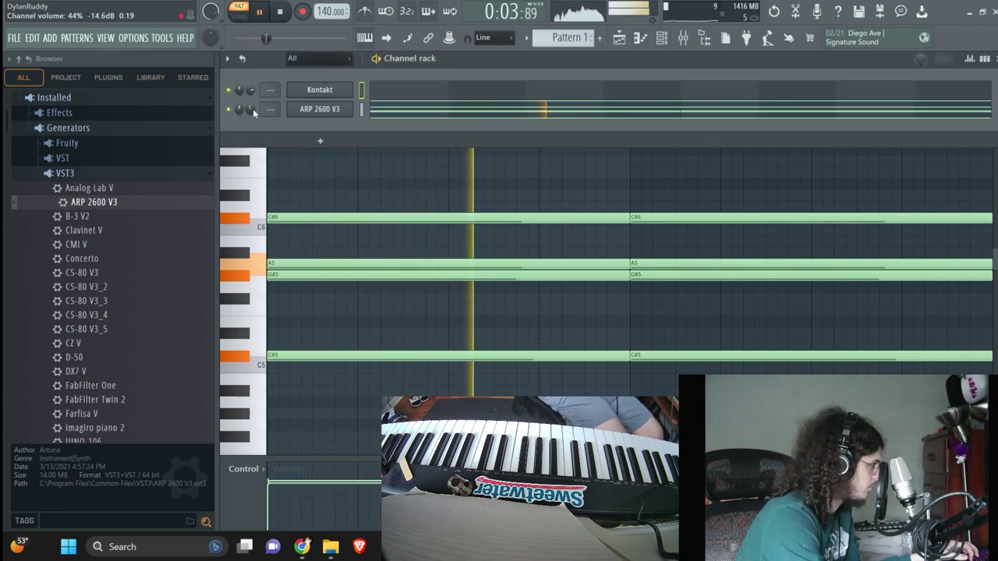
pyautogui.press('F6')
pyautogui.press('space')
pyautogui.press('F6')
pyautogui.press('F6')
pyautogui.press('space')
# Shorten the opening chord to three bars and add D5 and A6 notes starting at bar 4
pyautogui.moveTo(450, 350); pyautogui.dragTo(563, 79)
pyautogui.keyDown('ctrl'); pyautogui.keyDown('shift'); pyautogui.click(553, 384); pyautogui.keyUp('shift'); pyautogui.keyUp('ctrl')
pyautogui.moveTo(627, 164); pyautogui.dragTo(536, 173)
pyautogui.hotkey('ctrl', 'b')
pyautogui.moveTo(557, 384); pyautogui.dragTo(554, 314)
pyautogui.scroll(1, 570, 289)
pyautogui.press('space')
pyautogui.press('space')
pyautogui.rightClick(563, 267)
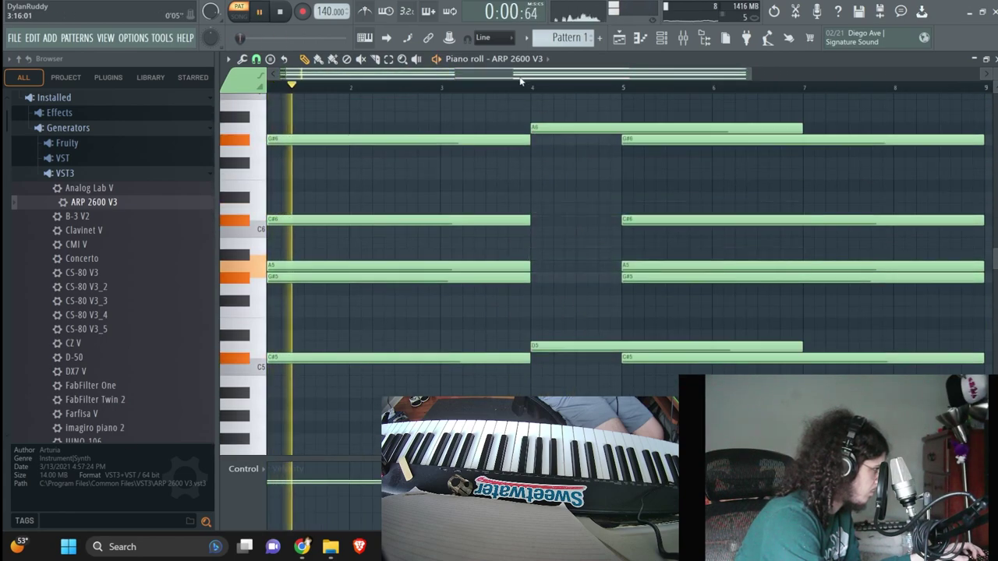
# Change the A6 note to D6, trim the bar 4 notes to one bar, and repeat the four-bar phrase from bar 5
pyautogui.moveTo(586, 129); pyautogui.dragTo(584, 211)
pyautogui.moveTo(555, 346); pyautogui.dragTo(586, 200)
pyautogui.moveTo(809, 208); pyautogui.dragTo(630, 246)
pyautogui.scroll(-2, 639, 248)
pyautogui.moveTo(720, 390); pyautogui.dragTo(617, 3)
pyautogui.press('Delete')
pyautogui.hotkey('ctrl', 'b')
pyautogui.hotkey('ctrl', 'd')
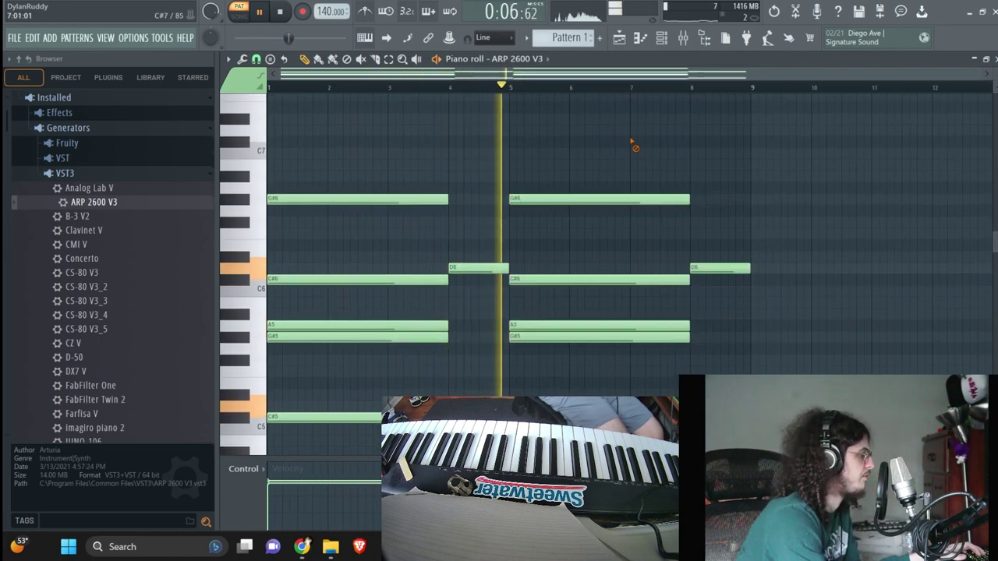
# Extend the G#6 notes at bars 1 and 5 to four bars each and close the piano roll
pyautogui.moveTo(581, 231); pyautogui.dragTo(508, 203)
pyautogui.hotkey('ctrl', 'd')
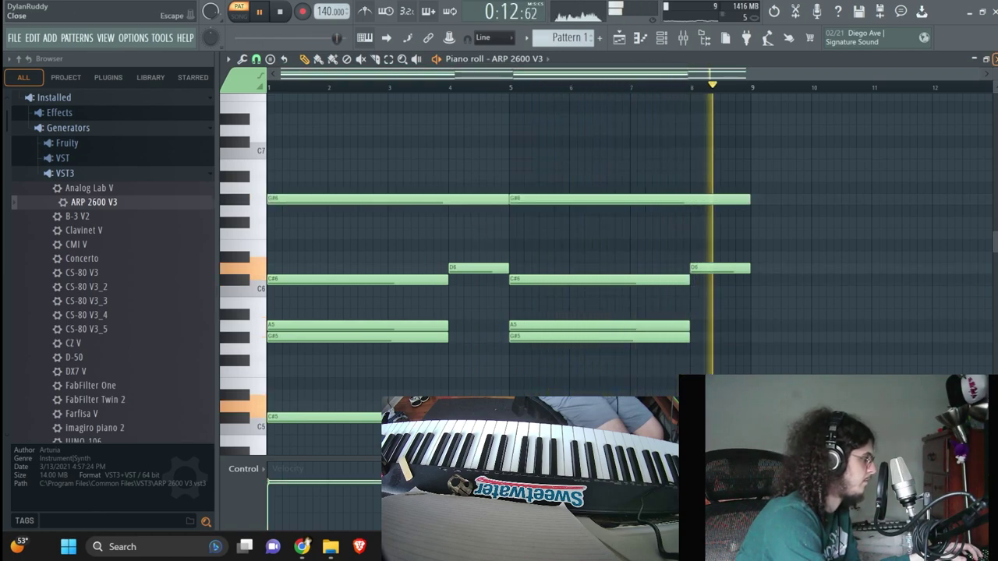
pyautogui.click(996, 59)
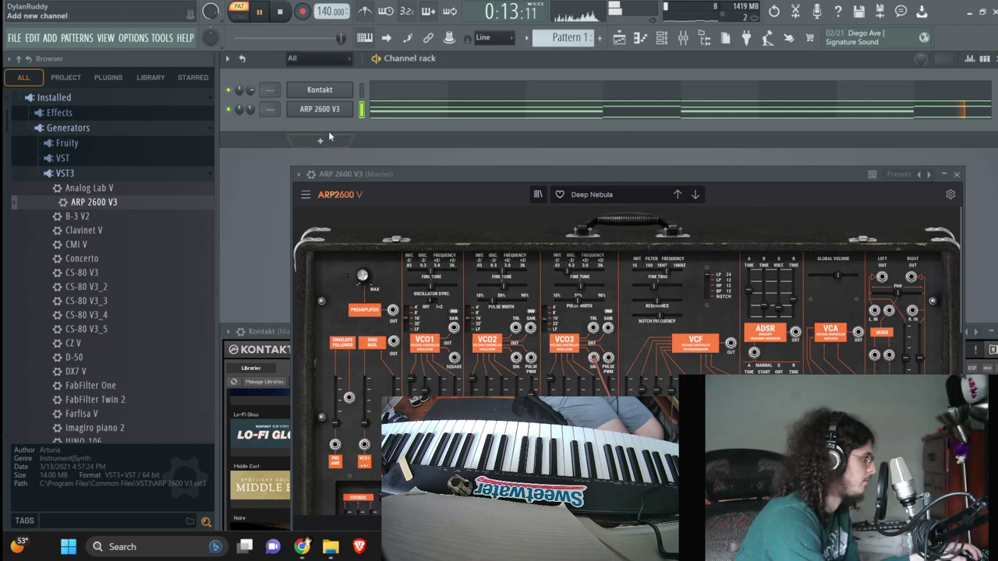
# Switch the ARP 2600 V preset to Deep Pad and transpose its notes down one octave
pyautogui.click(699, 196)
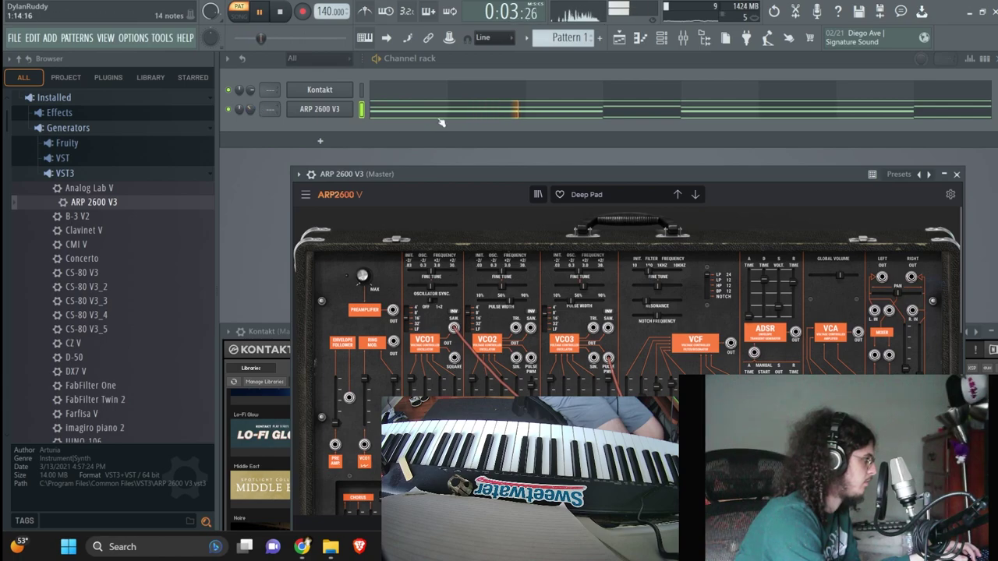
pyautogui.click(600, 111)
pyautogui.press('space')
pyautogui.scroll(1, 598, 108)
pyautogui.press('space')
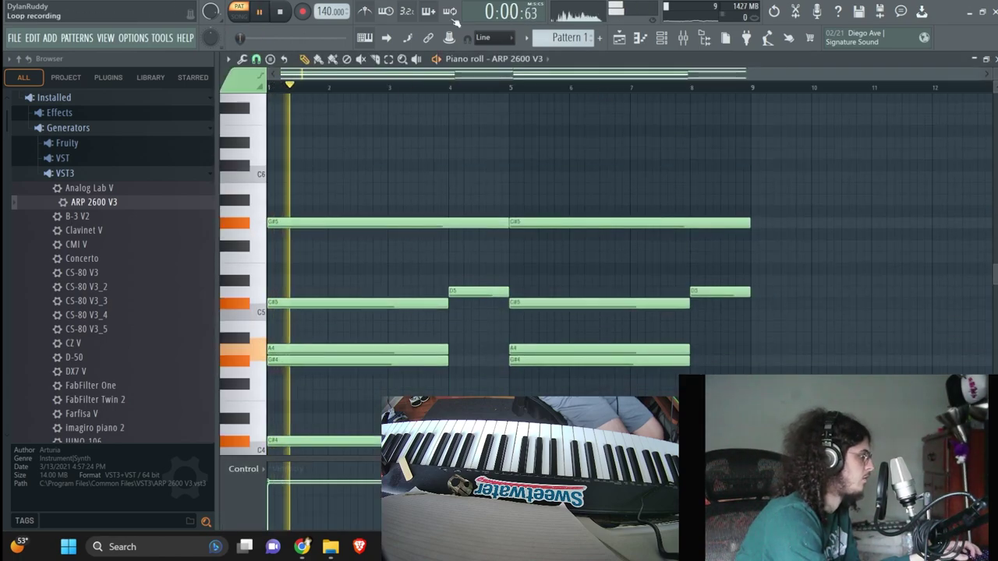
# Route the Kontakt and ARP 2600 V3 channels to mixer inserts 1 and 2
pyautogui.click(662, 38)
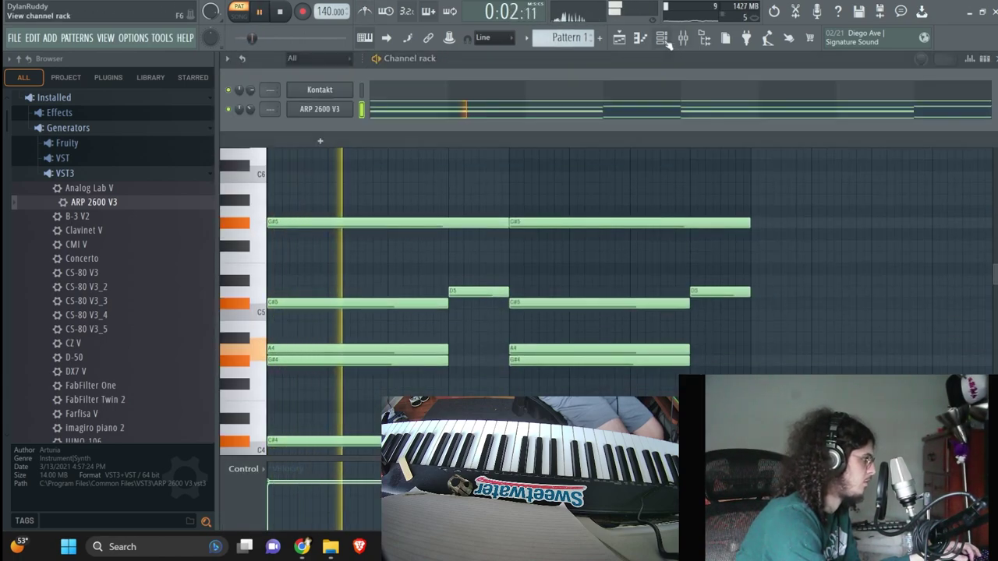
pyautogui.doubleClick(270, 109)
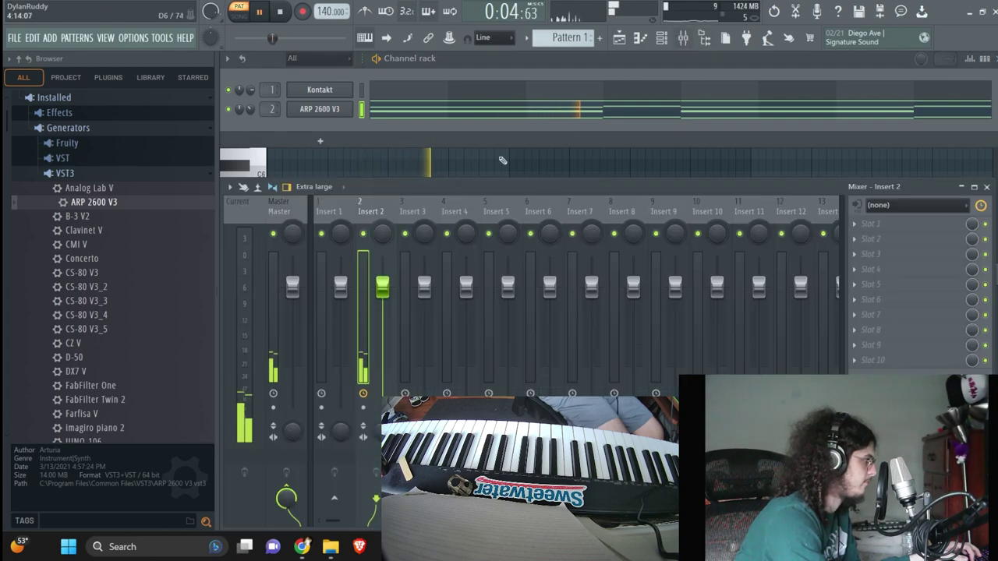
# Load ValhallaVintageVerb in the second effect slot of Insert 1 and lower its mix to about 30.8%
pyautogui.click(321, 318)
pyautogui.click(985, 239)
pyautogui.click(848, 172)
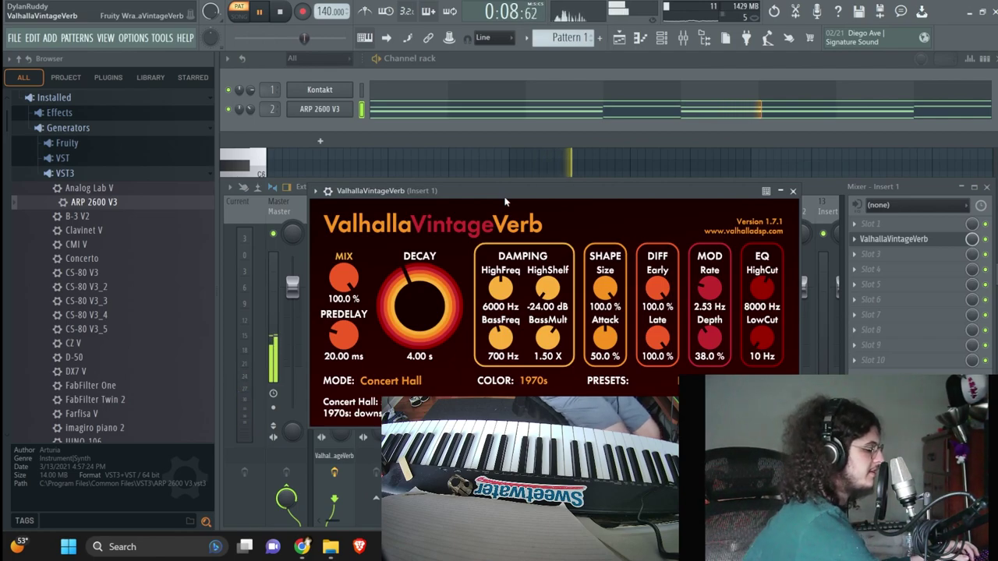
pyautogui.moveTo(344, 279); pyautogui.dragTo(327, 360)
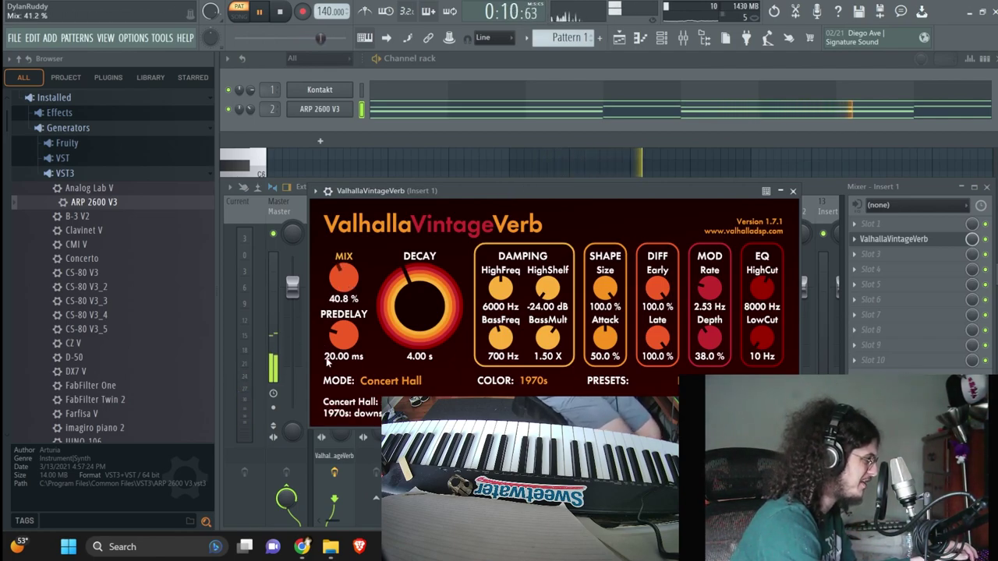
# Record a melody on the Kontakt channel over the pattern and open it in the piano roll
pyautogui.click(362, 91)
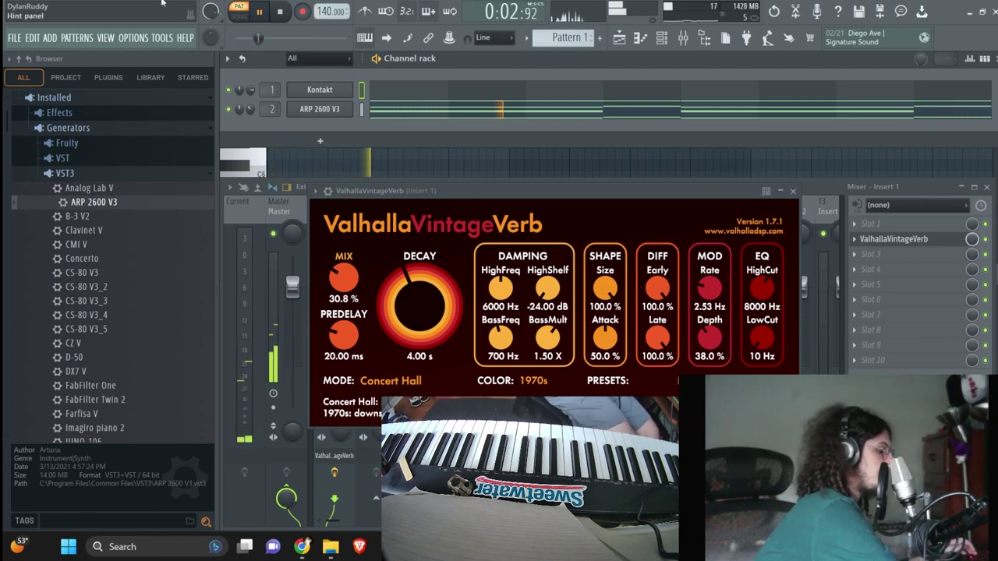
pyautogui.click(302, 12)
pyautogui.click(459, 338)
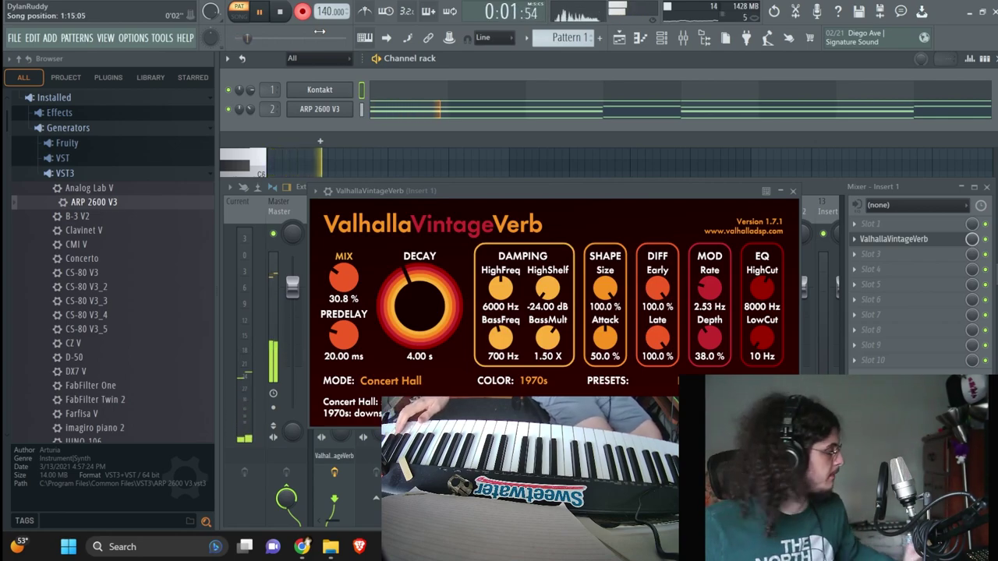
pyautogui.press('space')
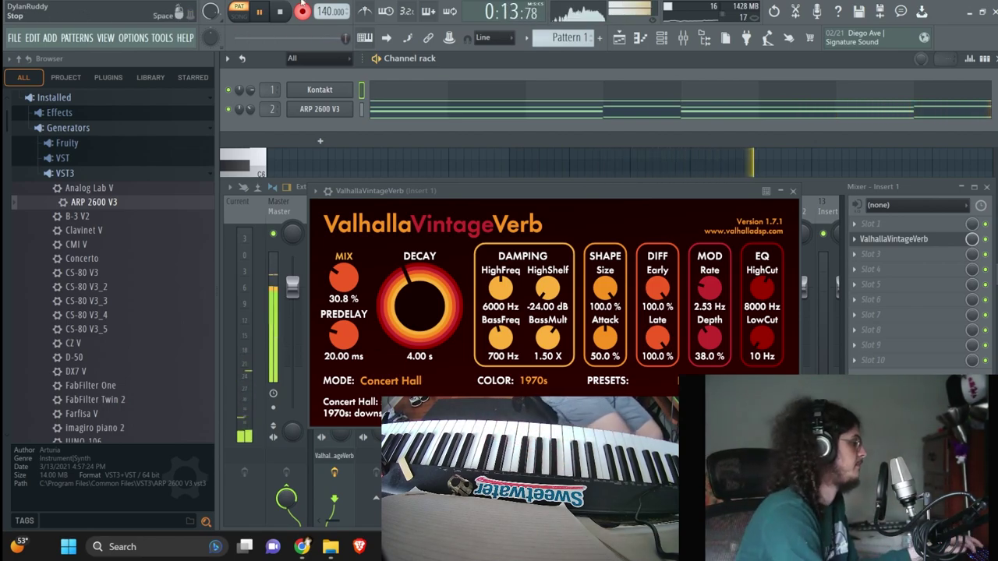
pyautogui.press('space')
pyautogui.press('F7')
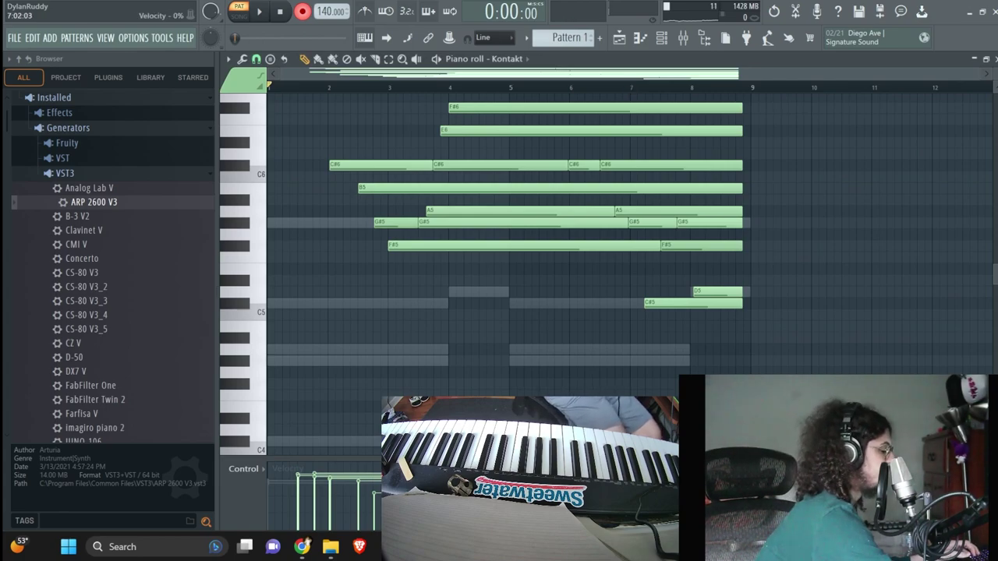
# Quantize the recorded Kontakt notes, extend the final ones to bar 9, and play the pattern
pyautogui.scroll(3, 632, 291)
pyautogui.hotkey('ctrl', 'q')
pyautogui.moveTo(715, 282); pyautogui.dragTo(762, 294)
pyautogui.scroll(2, 736, 205)
pyautogui.moveTo(747, 205)
pyautogui.mouseDown()
pyautogui.moveTo(769, 197)
pyautogui.moveTo(747, 201)
pyautogui.mouseUp()
pyautogui.hotkey('ctrl', 'd')
pyautogui.press('space')
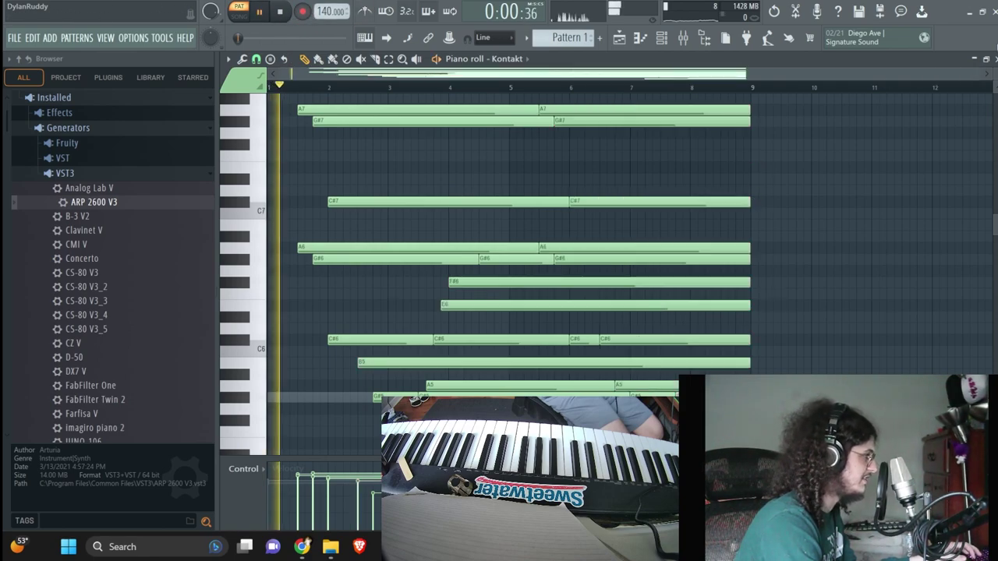
pyautogui.press('F7')
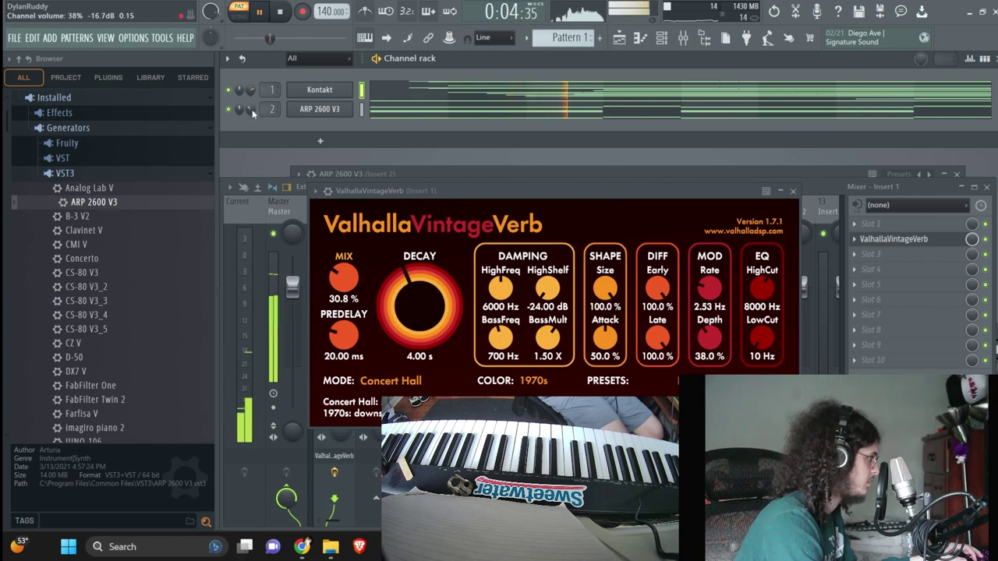
# Add a second Kontakt channel and load the Scarbee Rickenbacker Bass with the Dub Bass preset
pyautogui.scroll(-6, 107, 335)
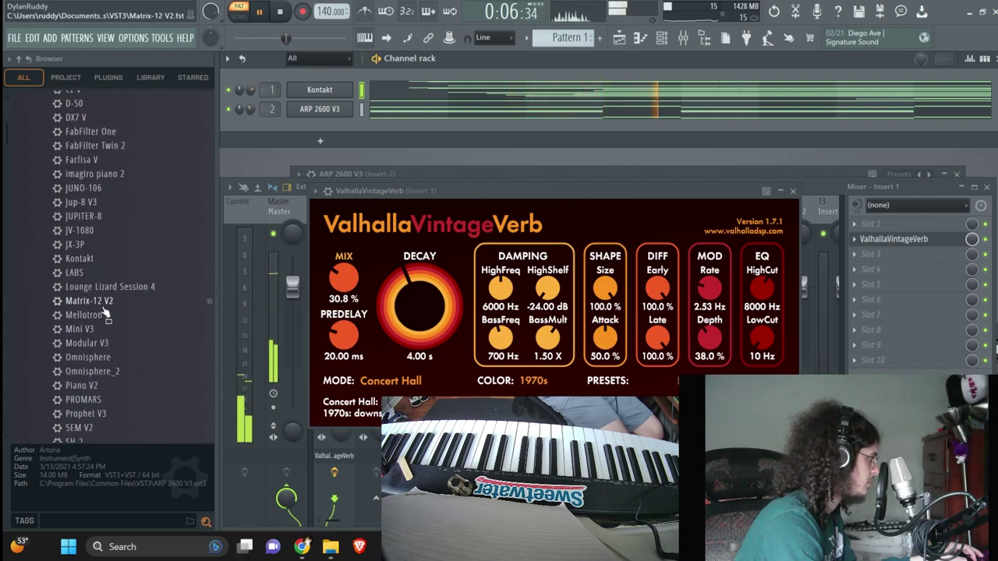
pyautogui.moveTo(110, 263); pyautogui.dragTo(317, 129)
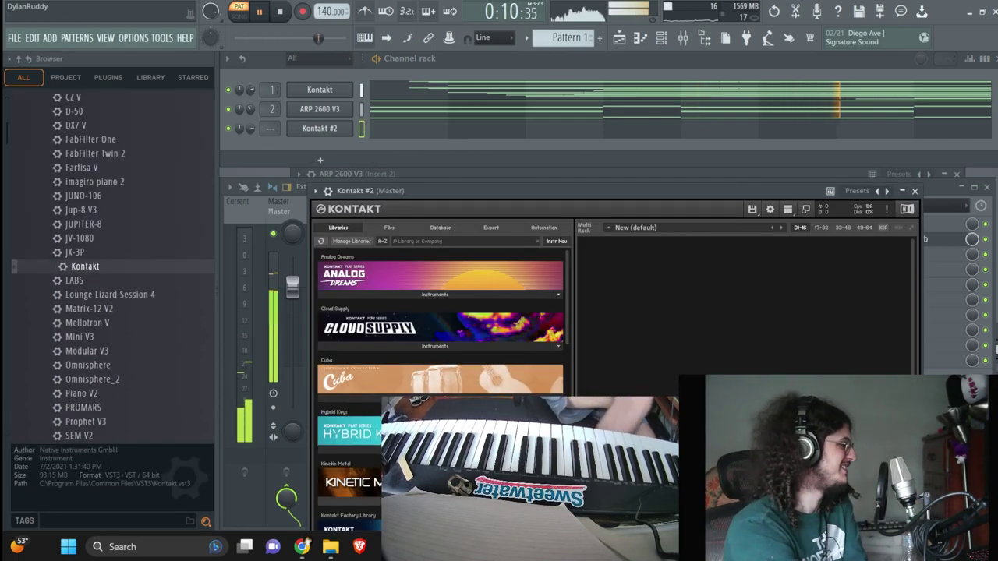
pyautogui.scroll(-3, 439, 351)
pyautogui.scroll(-6, 440, 351)
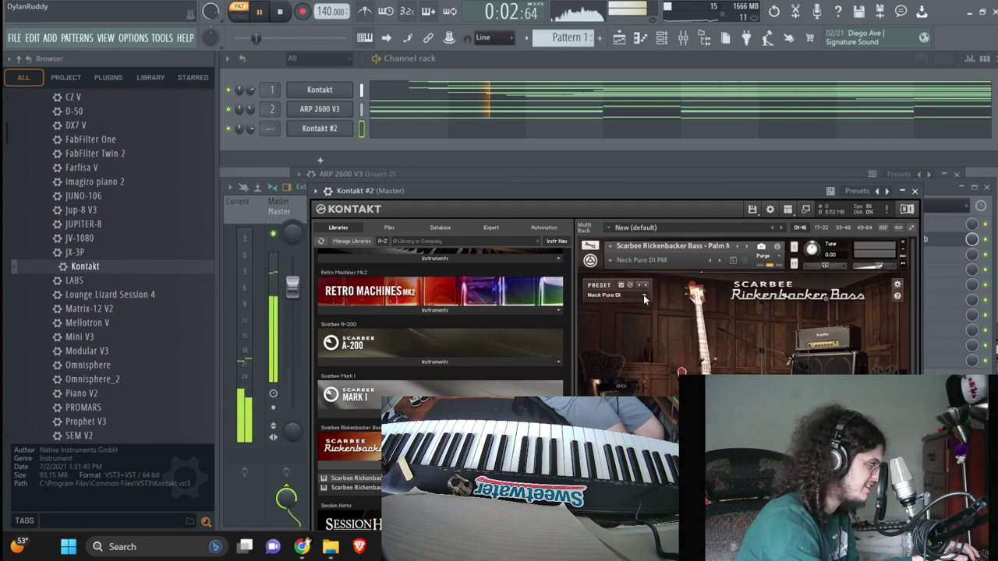
pyautogui.click(644, 297)
pyautogui.click(620, 408)
# Record a C#3 and D3 bass line on the Kontakt #2 channel and open it in the piano roll
pyautogui.click(280, 12)
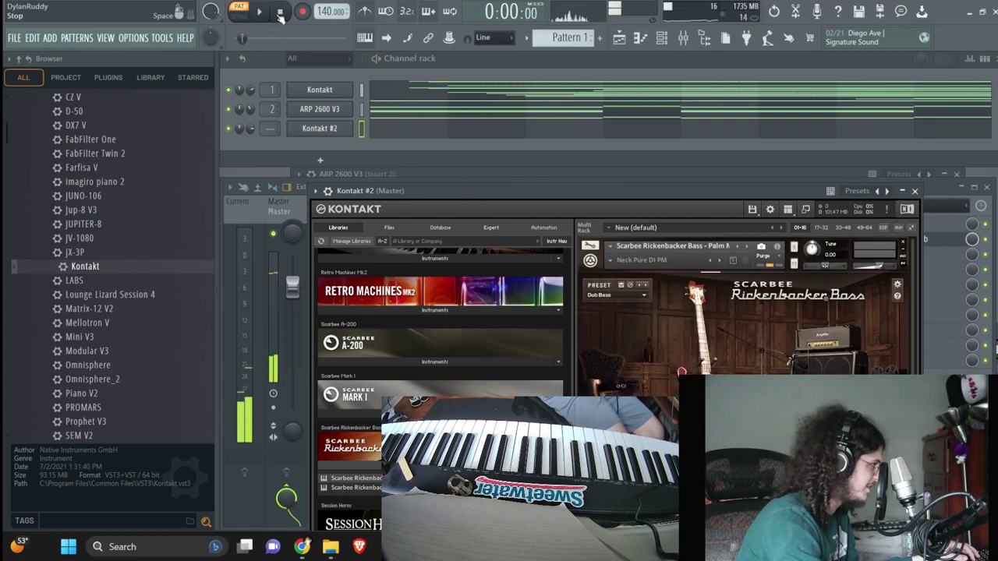
pyautogui.click(303, 12)
pyautogui.click(478, 334)
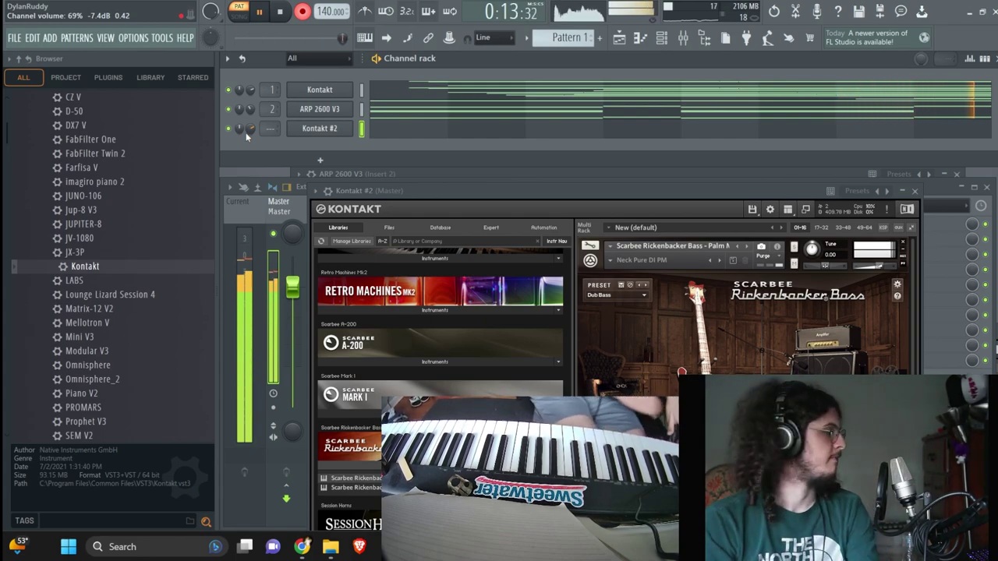
pyautogui.press('space')
pyautogui.click(740, 134)
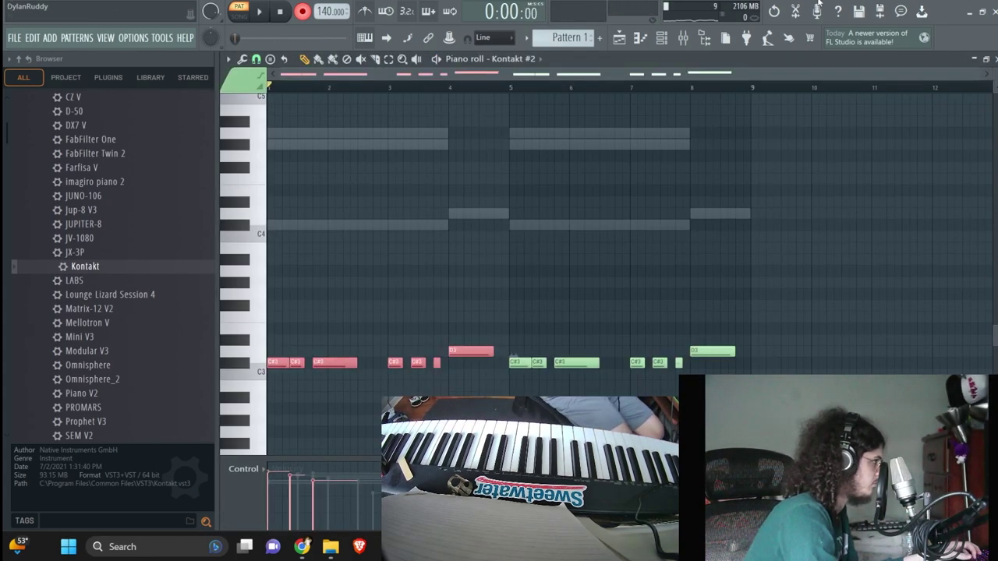
# Play back the bass line with the other channels to check its notes and timing
pyautogui.press('space')
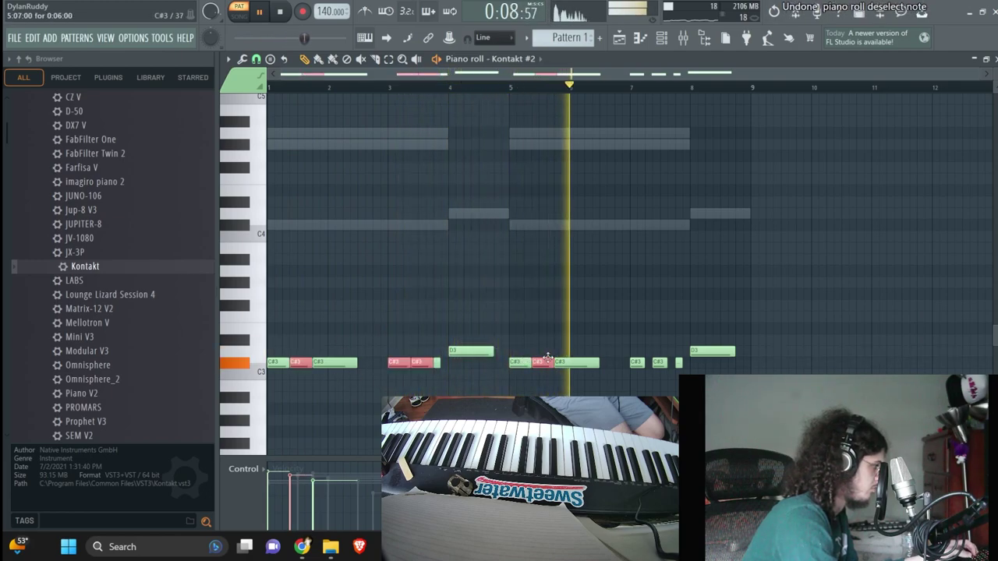
pyautogui.press('space')
pyautogui.press('space')
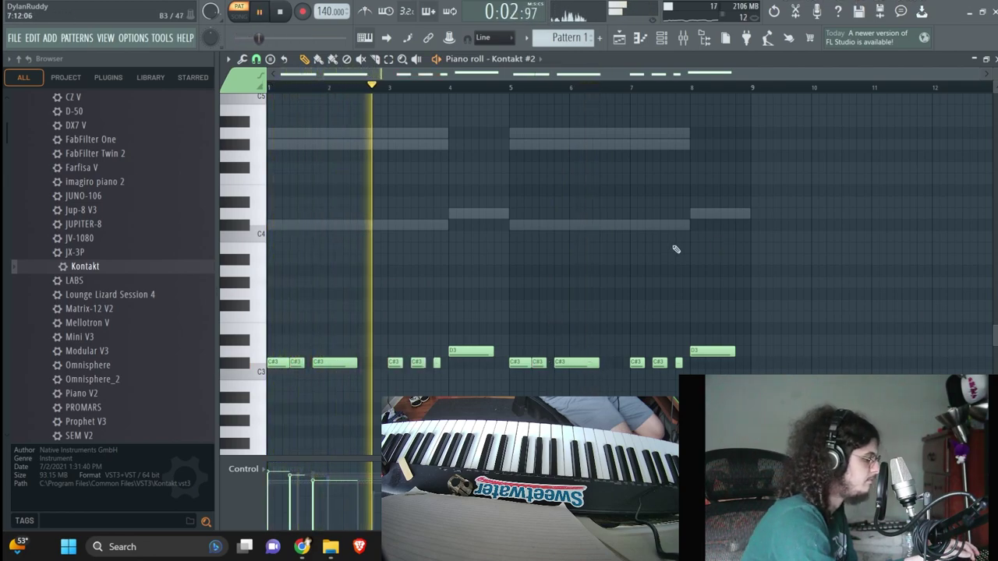
pyautogui.press('space')
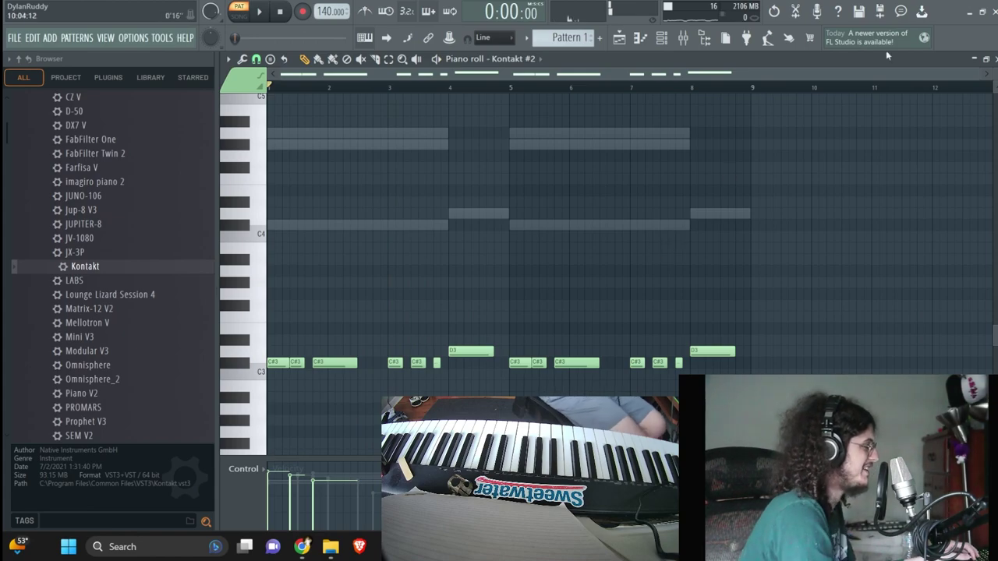
# Add a Mellotron V channel to the channel rack while the pattern plays
pyautogui.click(995, 58)
pyautogui.press('space')
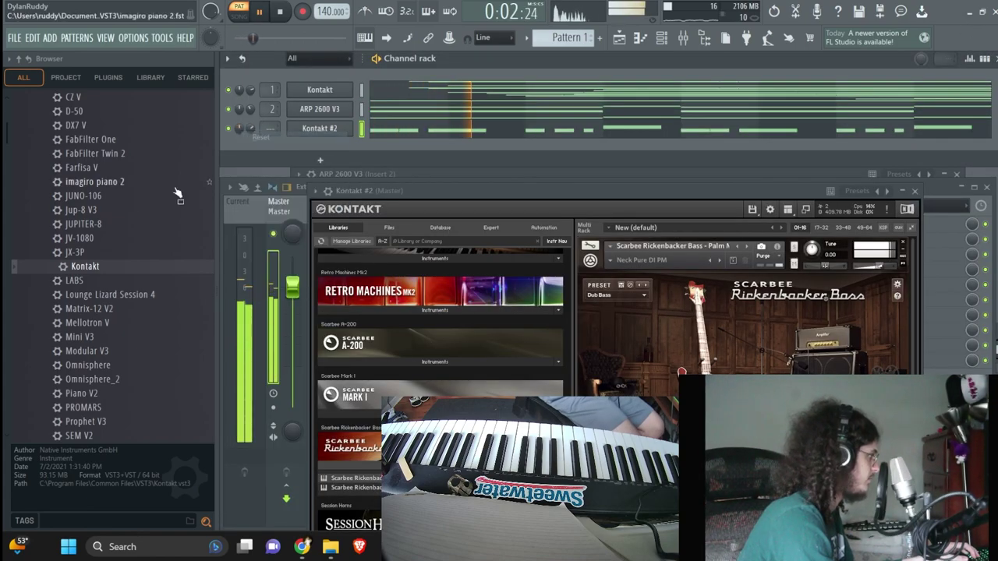
pyautogui.moveTo(109, 323); pyautogui.dragTo(328, 161)
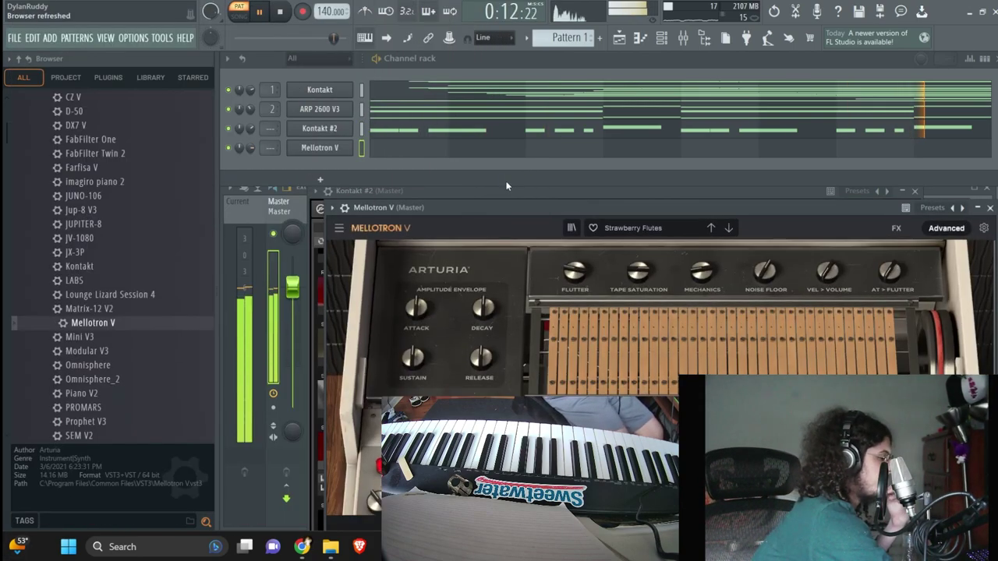
# Audition Mellotron V keys presets from Rubycon Psychedelic Piano through Sequence Me and Short Pianavoice to Vibes
pyautogui.click(634, 227)
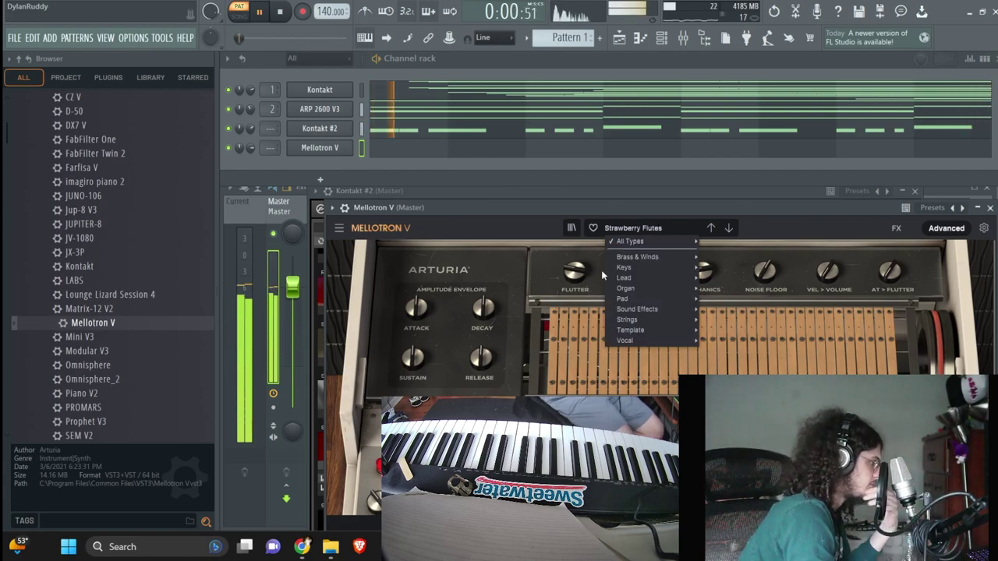
pyautogui.moveTo(623, 269)
pyautogui.click(734, 315)
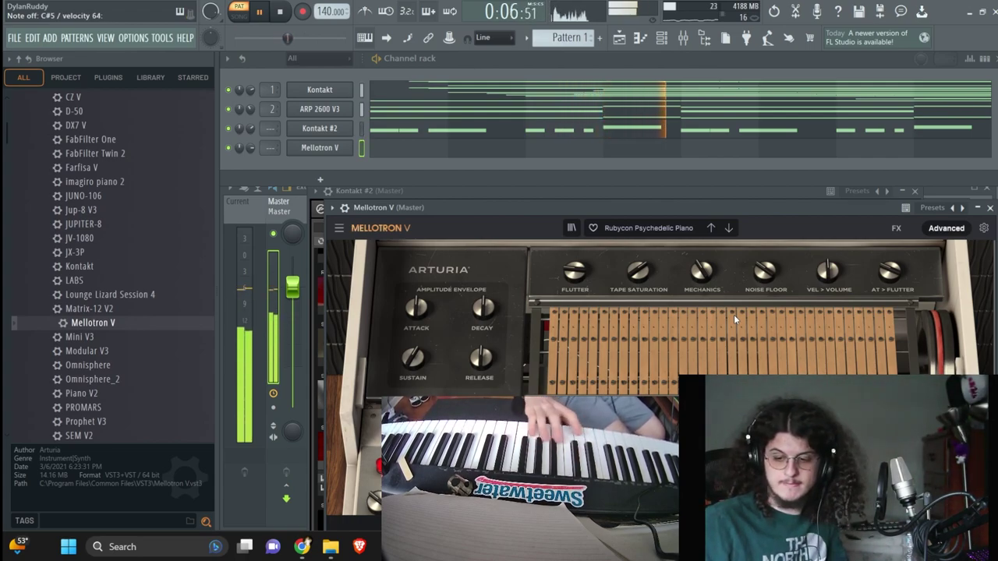
pyautogui.click(728, 228)
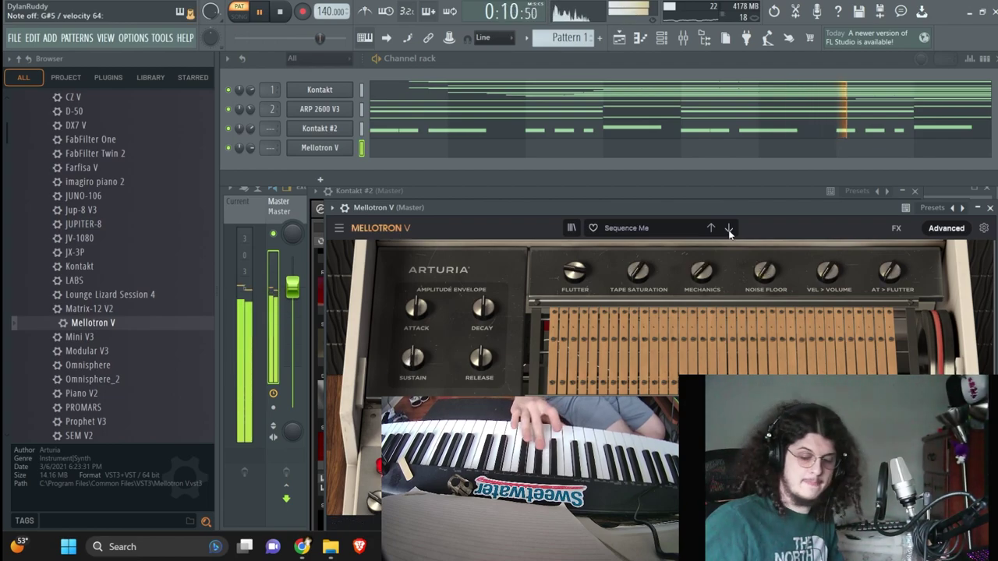
pyautogui.click(728, 228)
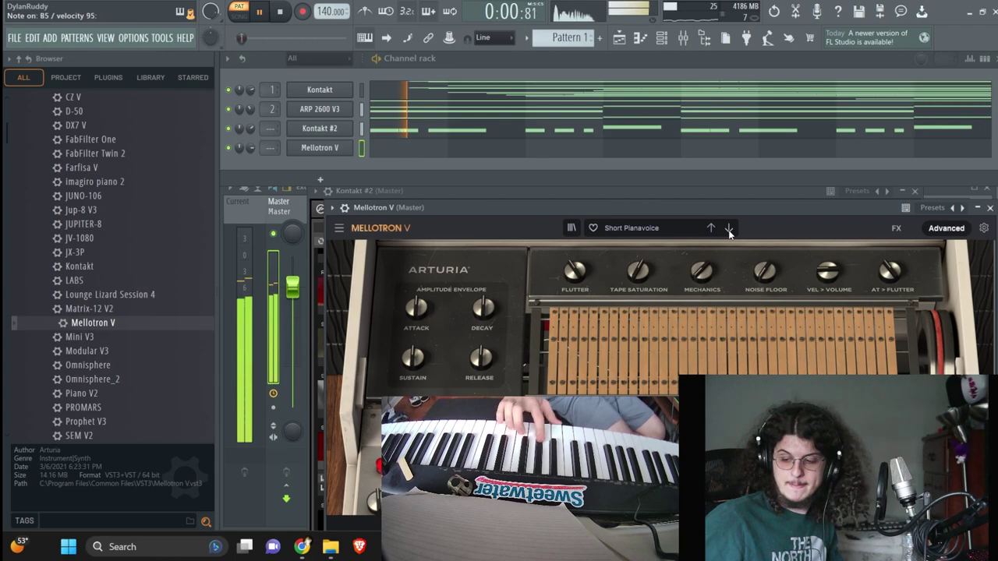
pyautogui.click(728, 227)
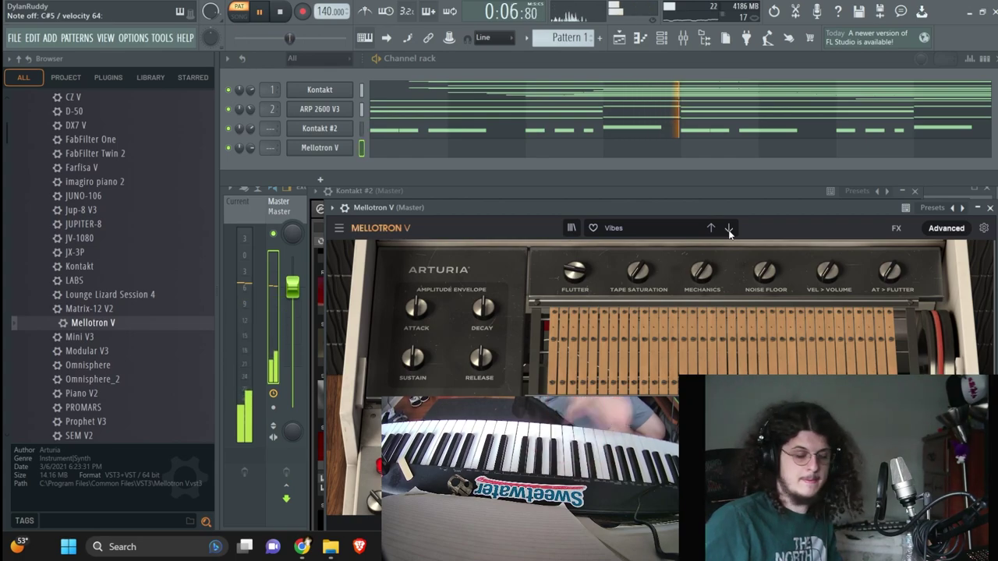
# Record a Mellotron V part with the Vibes preset as notes and automation, and open it in the piano roll
pyautogui.press('space')
pyautogui.press('r')
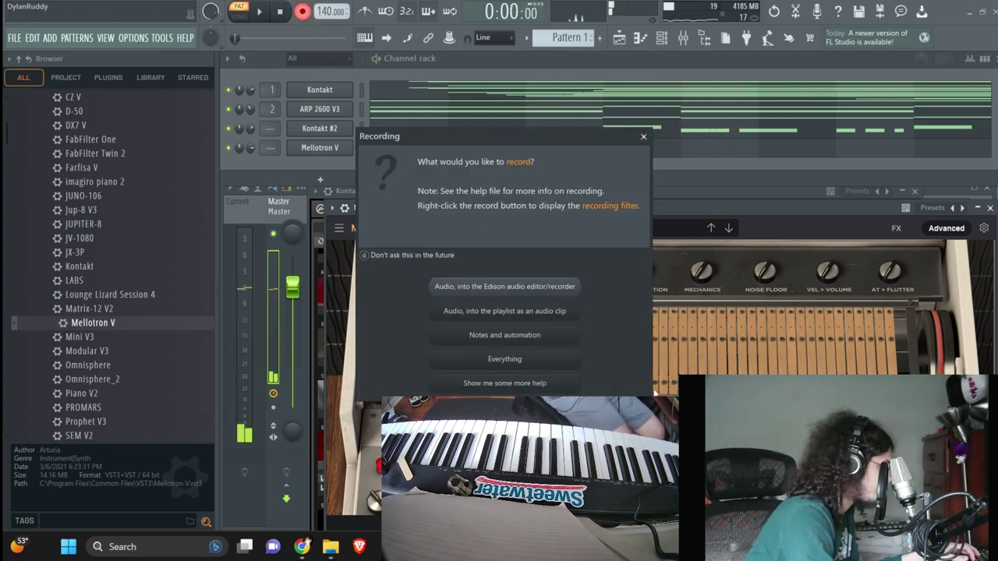
pyautogui.click(556, 341)
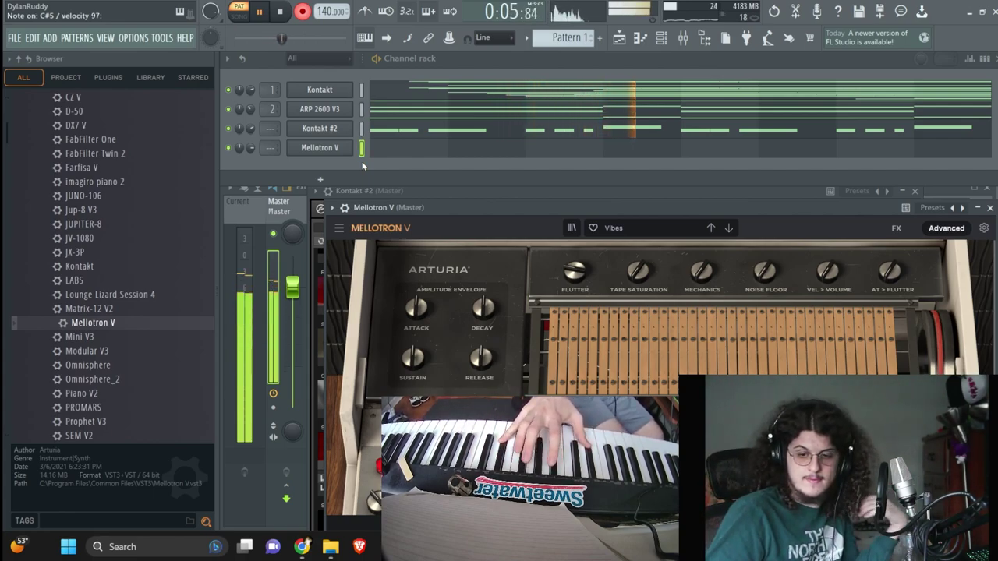
pyautogui.press('space')
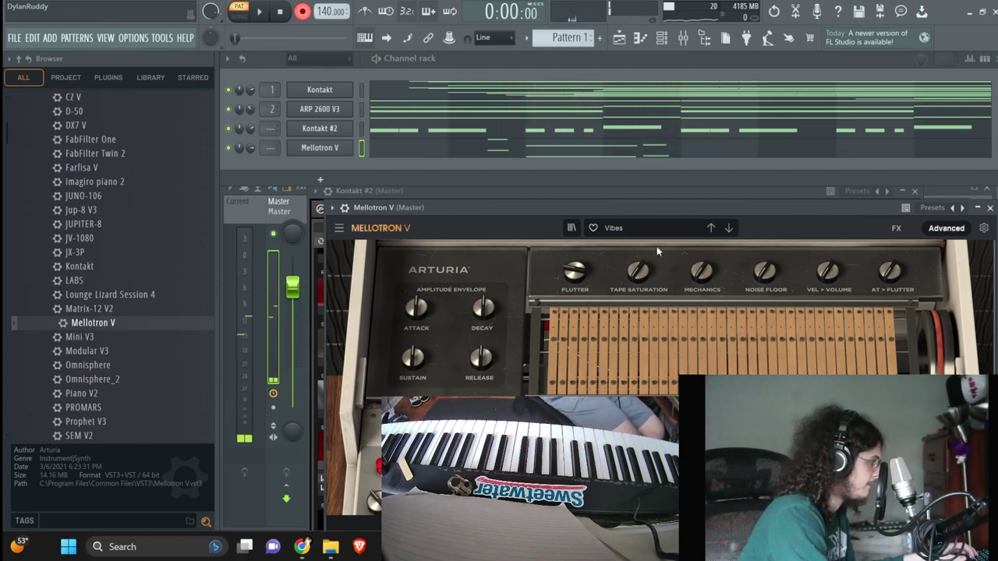
pyautogui.click(636, 153)
pyautogui.press('space')
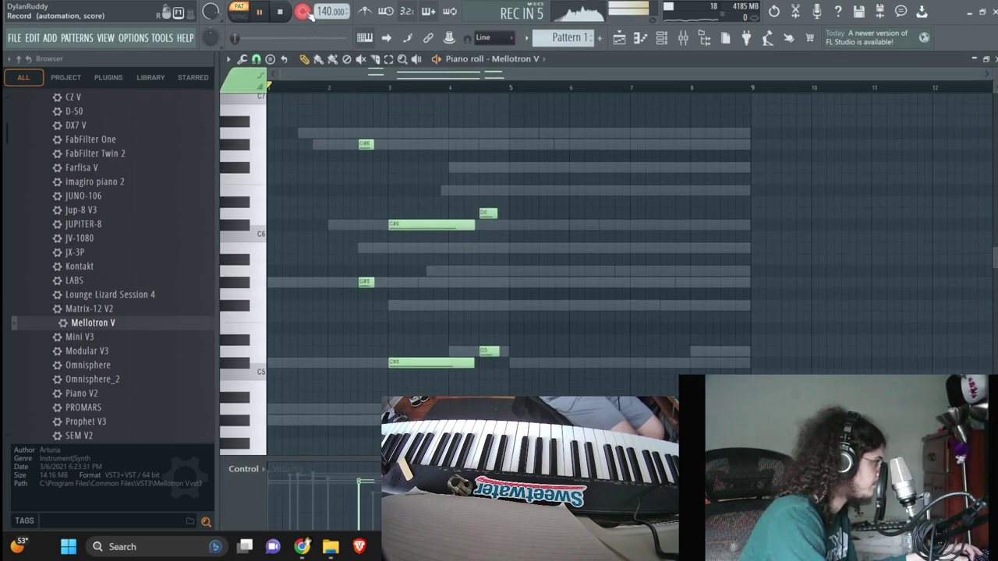
# Fit the Mellotron C#5 and C#6 notes to fill bar 3 and delete the D5, D6 and C5 notes after them
pyautogui.moveTo(461, 174); pyautogui.dragTo(507, 448)
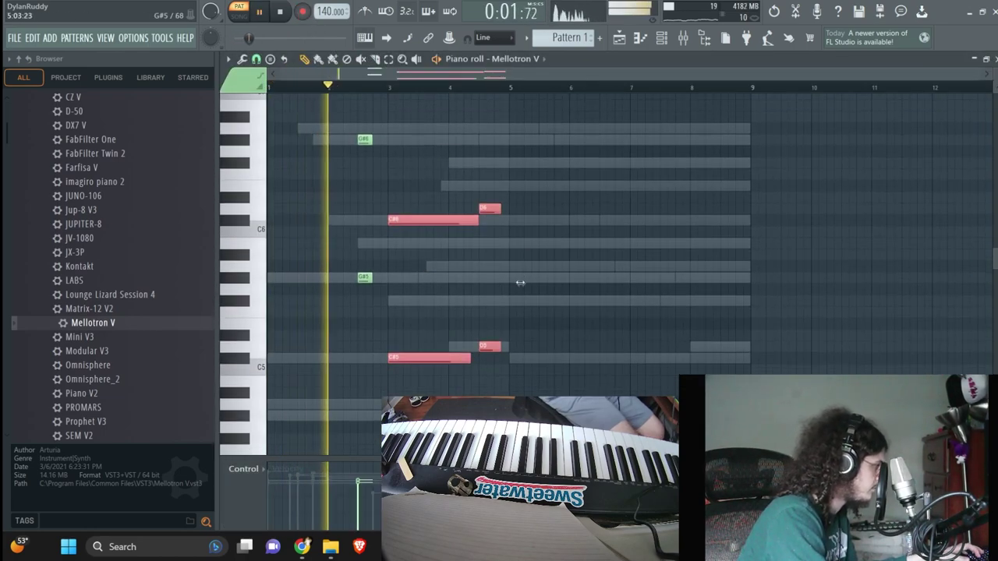
pyautogui.moveTo(519, 283); pyautogui.dragTo(483, 295)
pyautogui.click(468, 369)
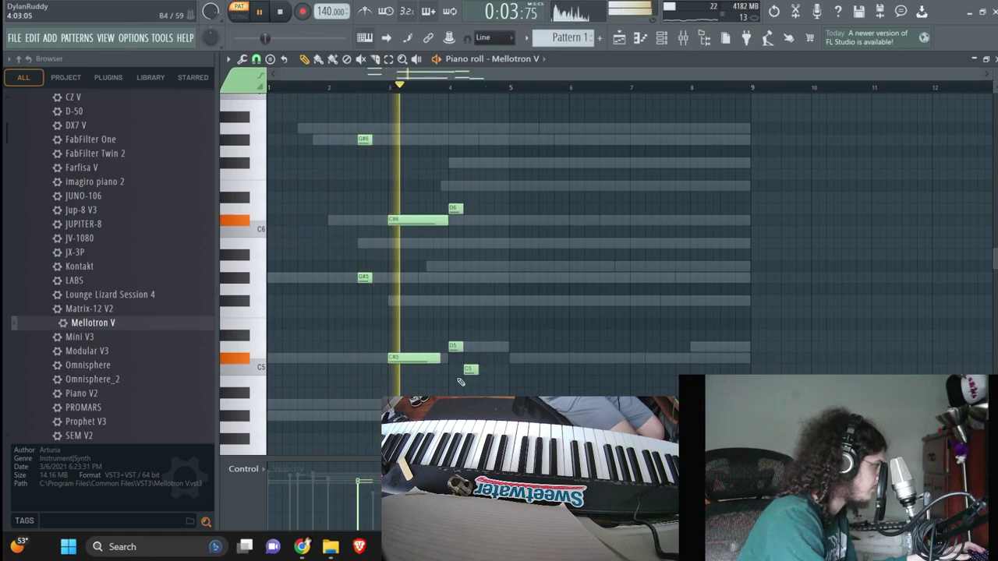
pyautogui.moveTo(466, 354); pyautogui.dragTo(508, 212)
pyautogui.rightClick(490, 209)
pyautogui.rightClick(475, 347)
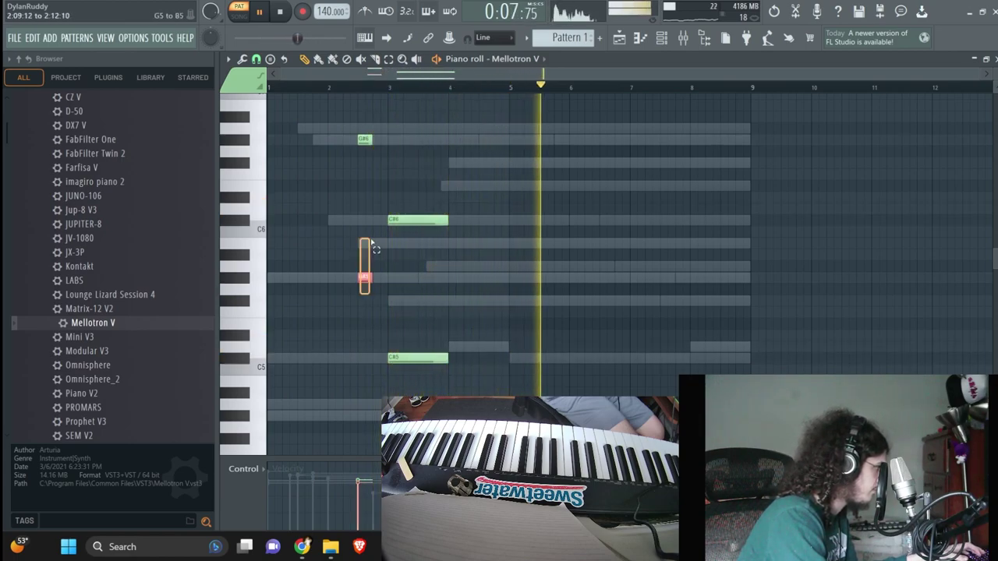
# Lower the Mellotron G# notes an octave, repeat the phrase four bars later, and set the Mellotron V channel volume to about 72%
pyautogui.click(340, 88)
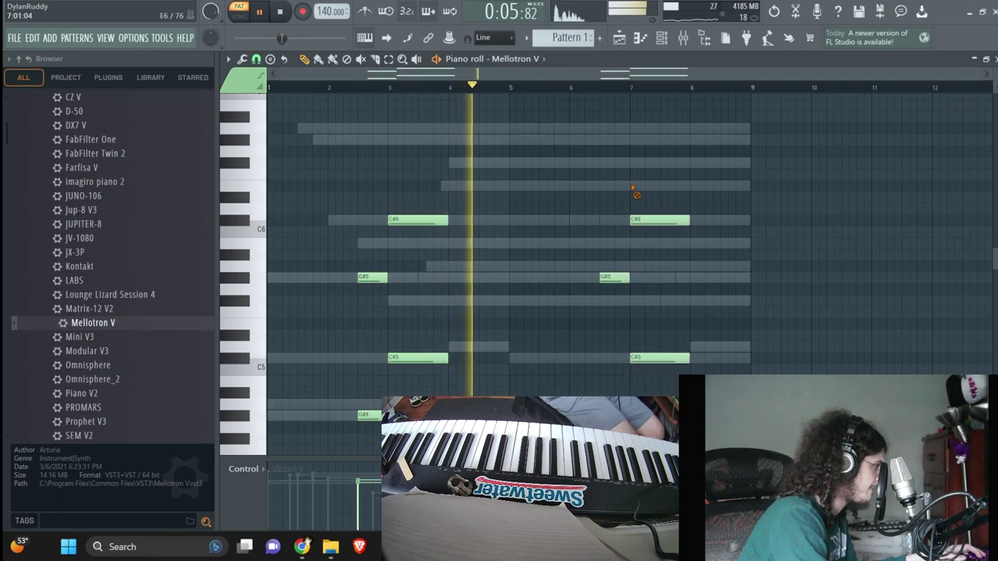
pyautogui.click(667, 31)
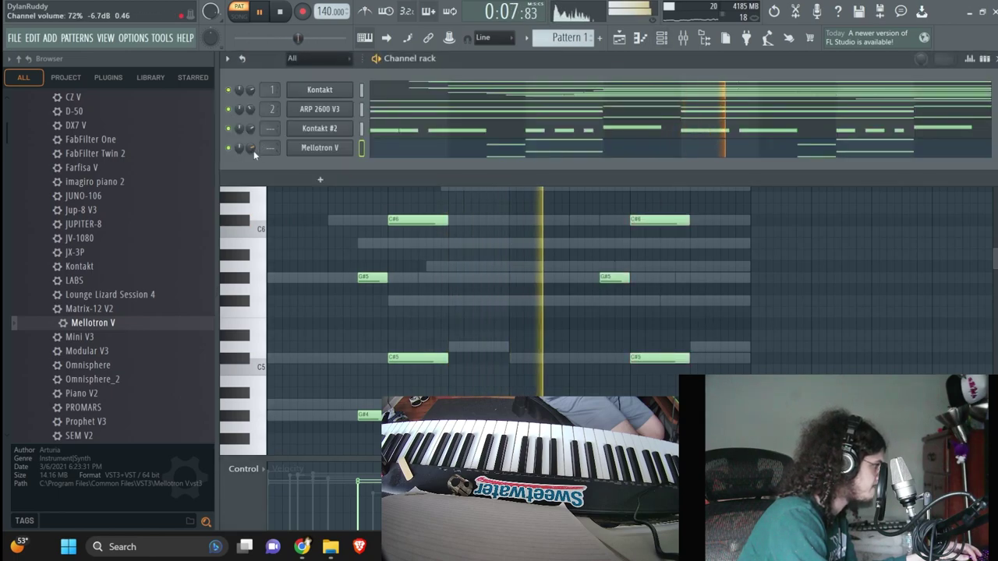
pyautogui.scroll(8, 172, 156)
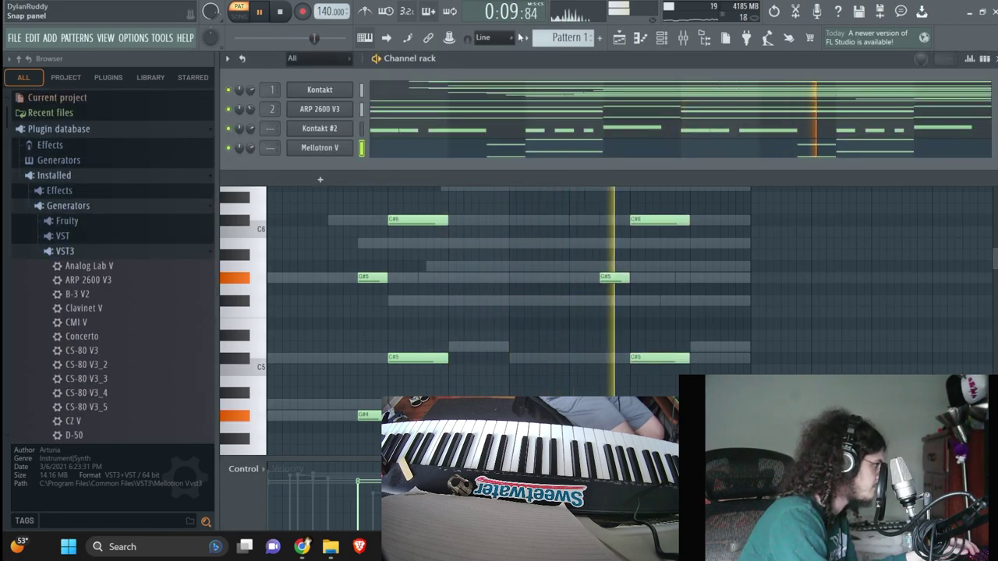
# Transpose the whole pattern down one semitone and restart playback
pyautogui.click(525, 38)
pyautogui.click(589, 151)
pyautogui.press('Escape')
pyautogui.press('space')
pyautogui.press('space')
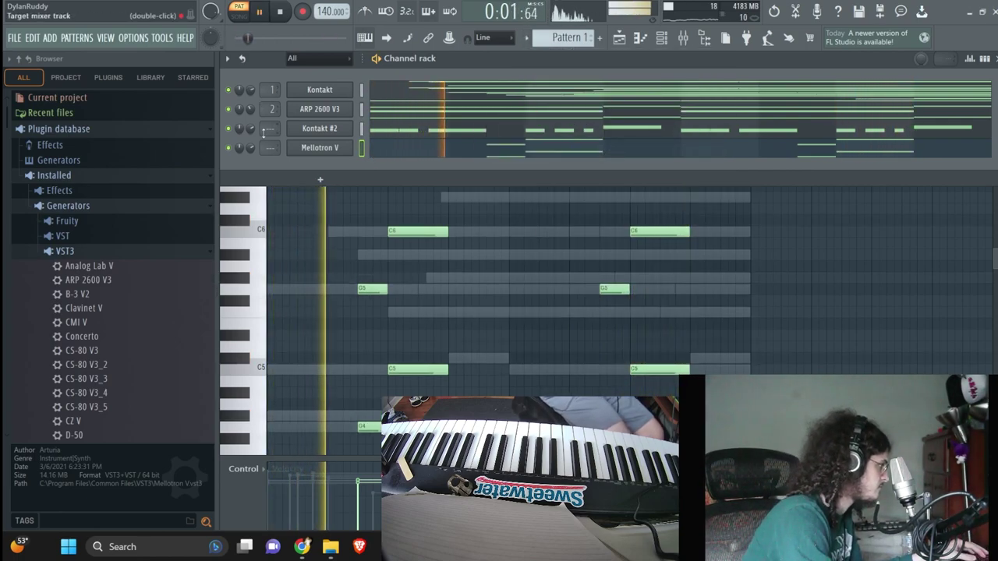
# Mute the Kontakt #2 channel and adjust the Mellotron V channel's panning and volume during playback
pyautogui.click(228, 129)
pyautogui.scroll(-2, 102, 234)
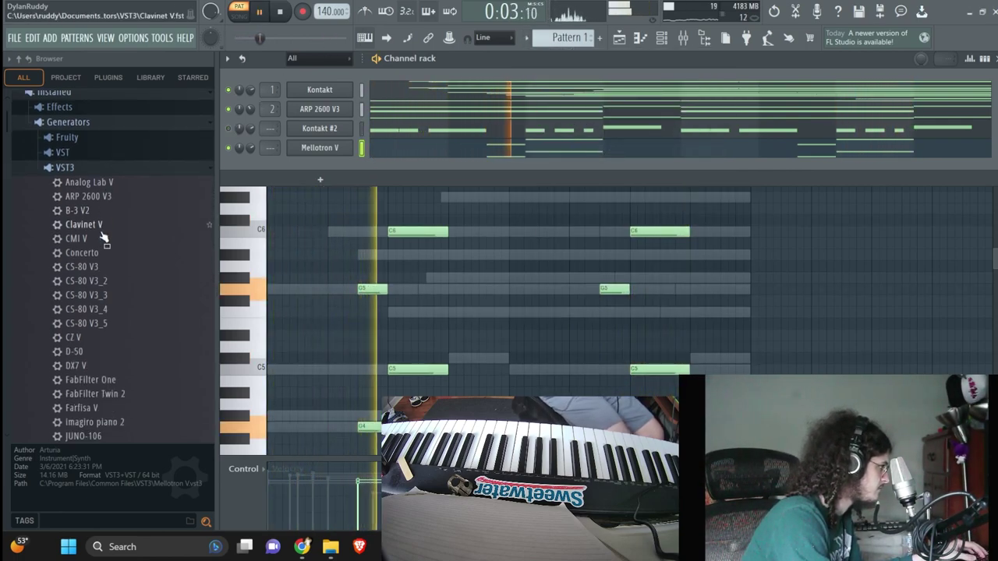
pyautogui.rightClick(231, 151)
pyautogui.click(239, 147)
pyautogui.rightClick(240, 146)
pyautogui.click(252, 150)
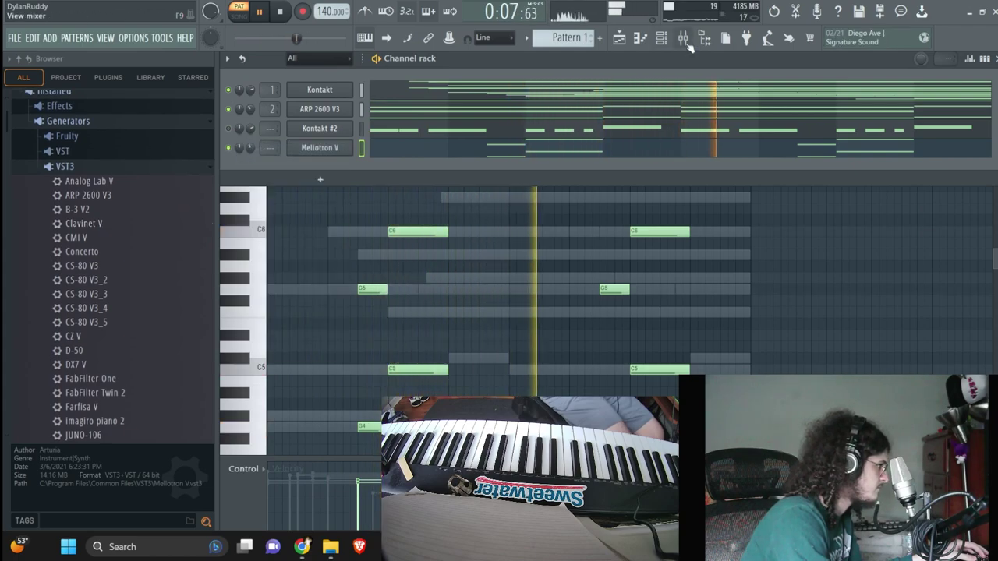
# Load Crystallizer in effect slot 3 of mixer track Insert 2 and reduce its output gain to -7.6 dB
pyautogui.click(685, 41)
pyautogui.click(871, 255)
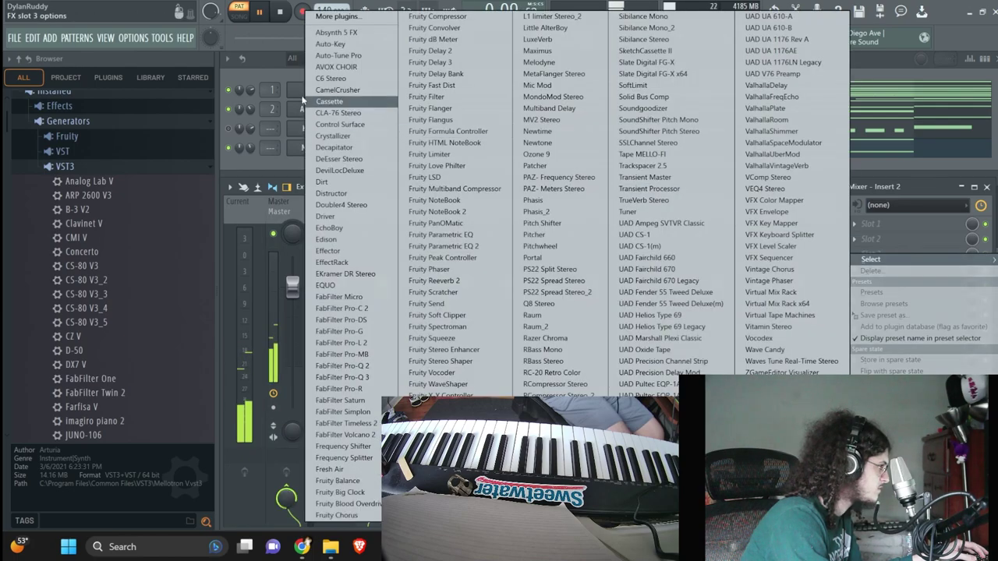
pyautogui.click(335, 135)
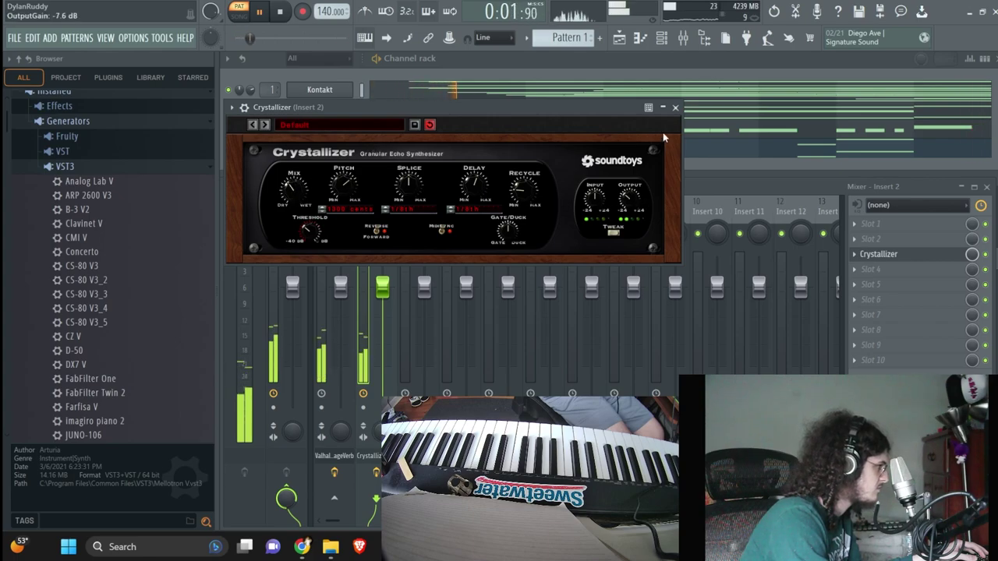
pyautogui.click(675, 107)
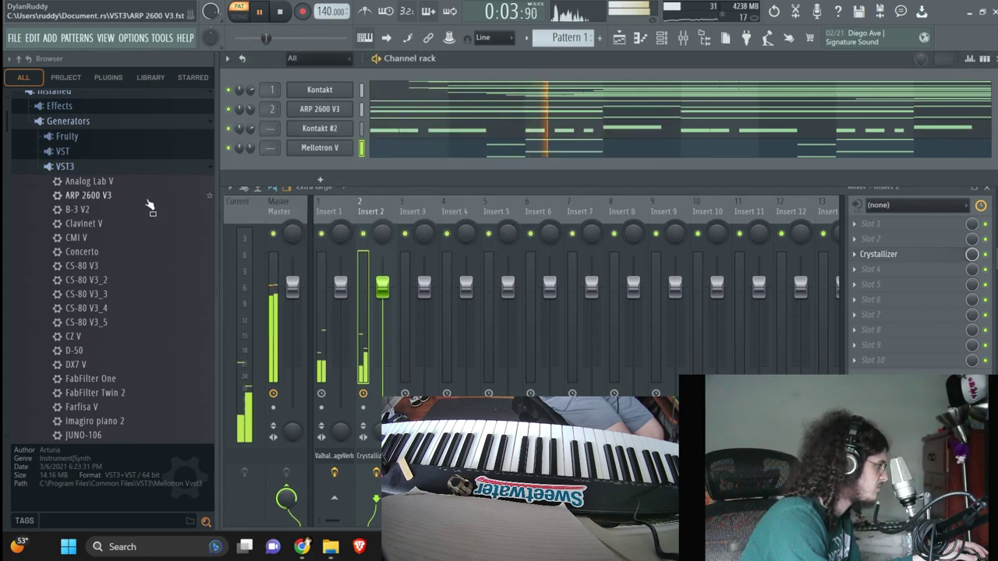
# Add Hihat 1 from the Starboy Kit as a new channel and open it in the piano roll
pyautogui.scroll(-3, 137, 267)
pyautogui.scroll(5, 138, 244)
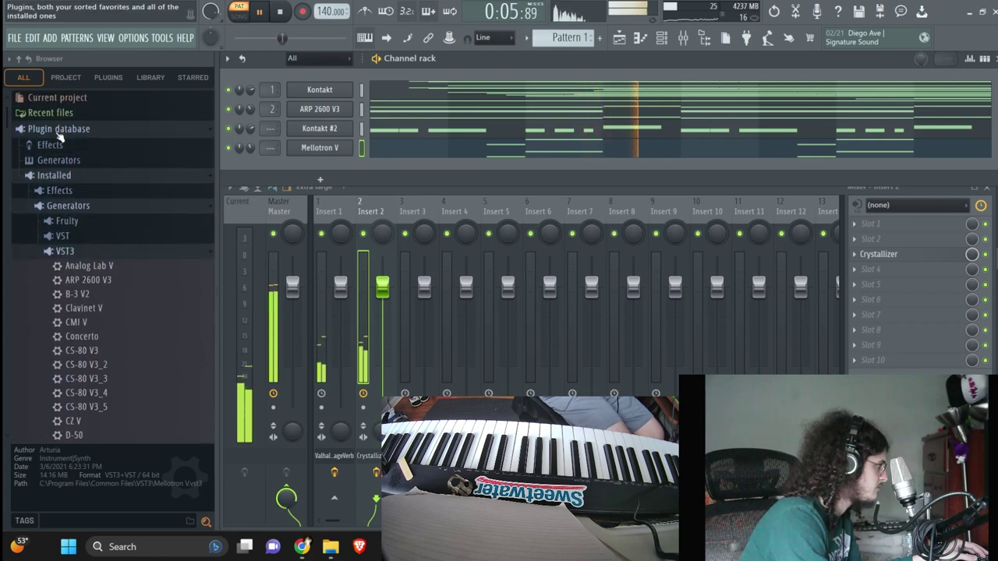
pyautogui.click(59, 134)
pyautogui.scroll(-15, 74, 275)
pyautogui.scroll(-15, 77, 257)
pyautogui.scroll(-3, 68, 390)
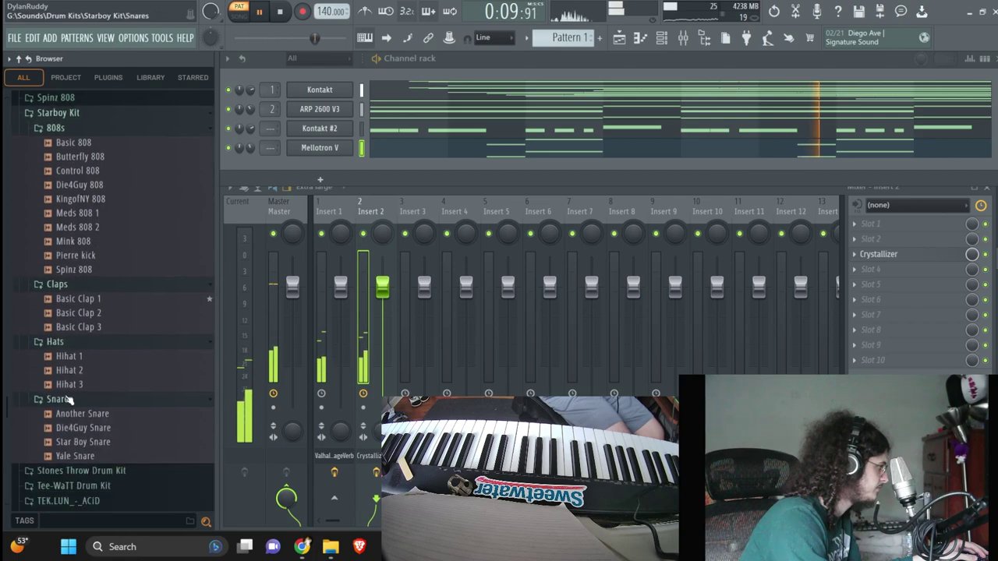
pyautogui.moveTo(83, 315); pyautogui.dragTo(318, 171)
pyautogui.rightClick(321, 168)
pyautogui.click(379, 165)
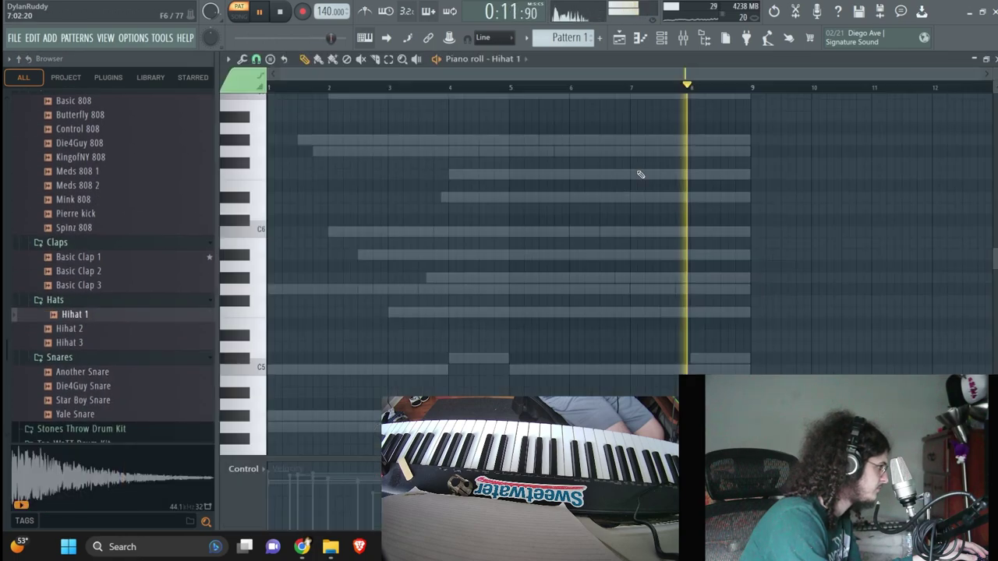
# Draw groups of two and three short C5 hi-hat hits across bars 1 and 2
pyautogui.click(282, 369)
pyautogui.hotkey('ctrl', 'b')
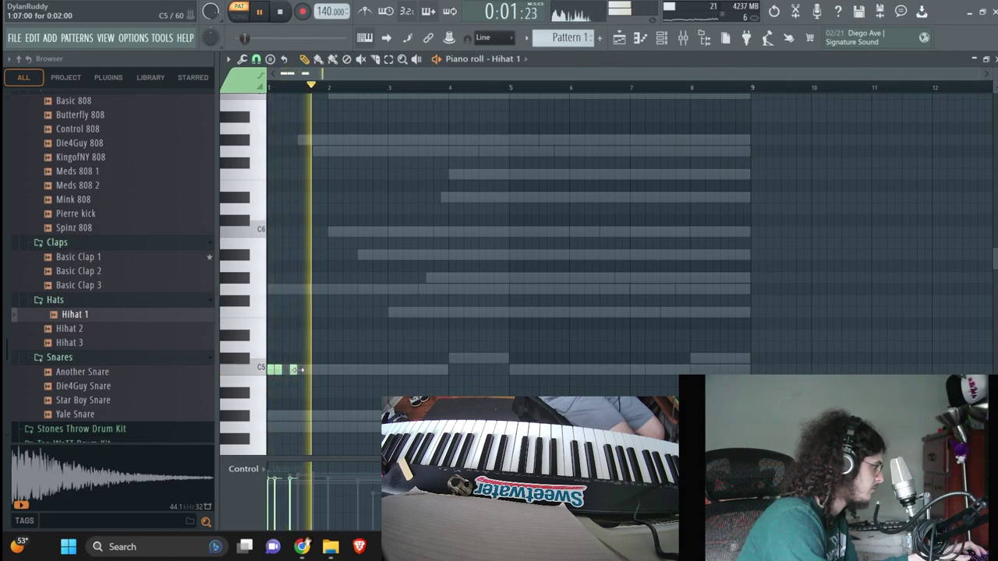
pyautogui.click(301, 369)
pyautogui.click(324, 369)
pyautogui.press('space')
pyautogui.click(344, 370)
pyautogui.click(353, 370)
pyautogui.click(361, 371)
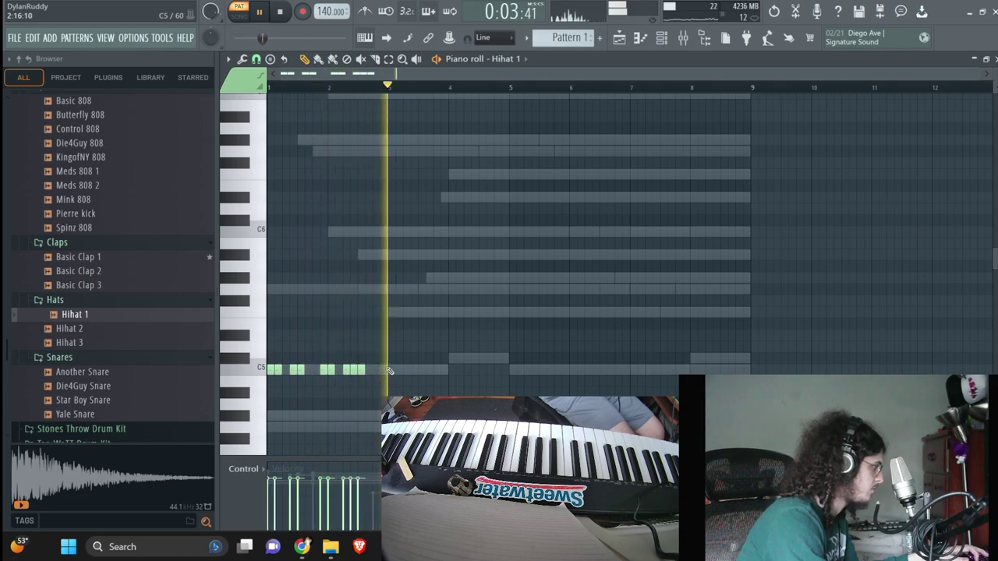
# Add a closing hi-hat hit near the end of bar 2 and duplicate the two-bar phrase through bar 8
pyautogui.moveTo(385, 371); pyautogui.dragTo(391, 371)
pyautogui.hotkey('ctrl', 'b')
pyautogui.hotkey('ctrl', 'b')
pyautogui.hotkey('ctrl', 'b')
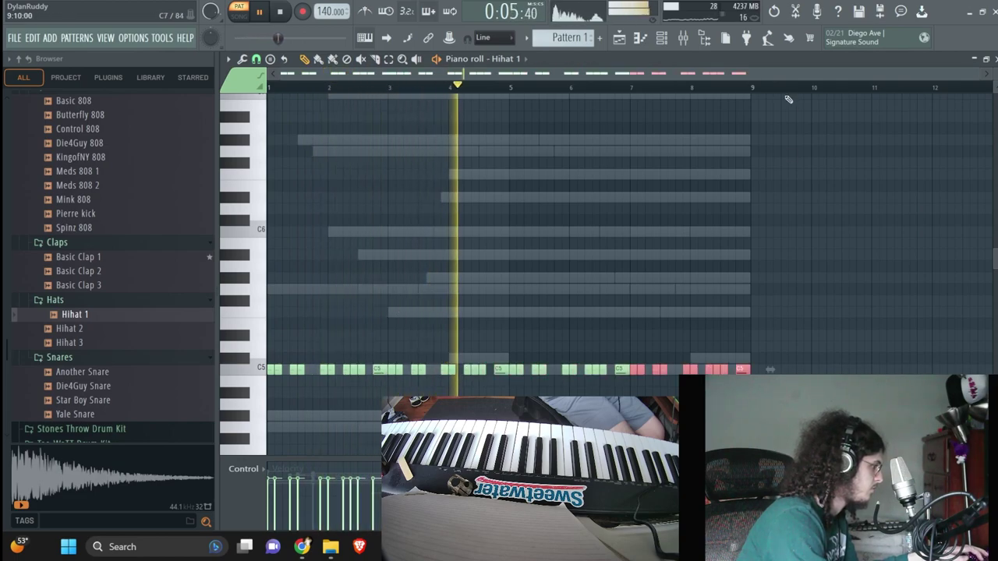
# Expand the ZAY_sample_pack kit in the browser and preview one of its drum samples
pyautogui.click(662, 39)
pyautogui.scroll(-12, 140, 292)
pyautogui.scroll(5, 124, 262)
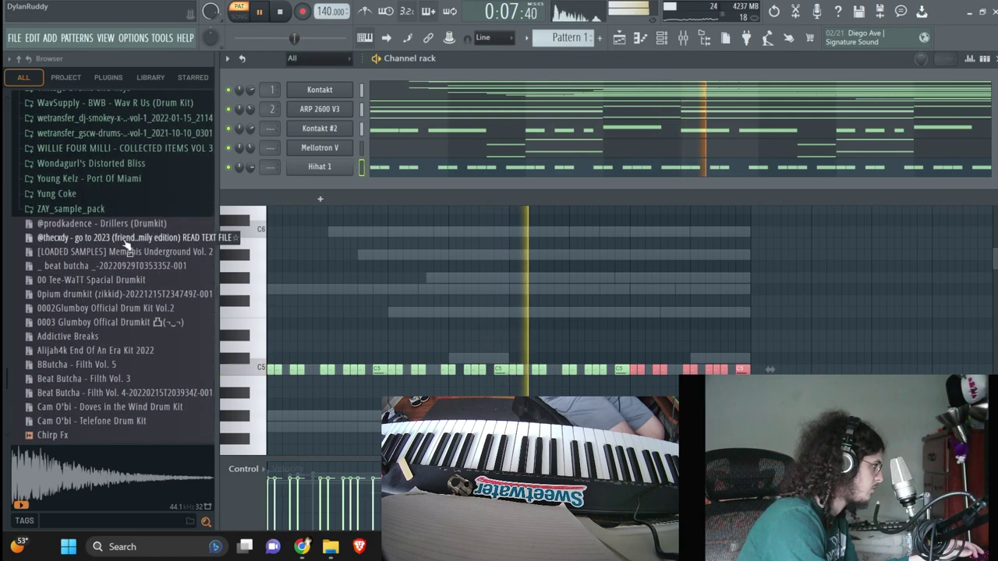
pyautogui.click(123, 250)
pyautogui.scroll(-10, 120, 251)
pyautogui.moveTo(112, 455); pyautogui.dragTo(293, 175)
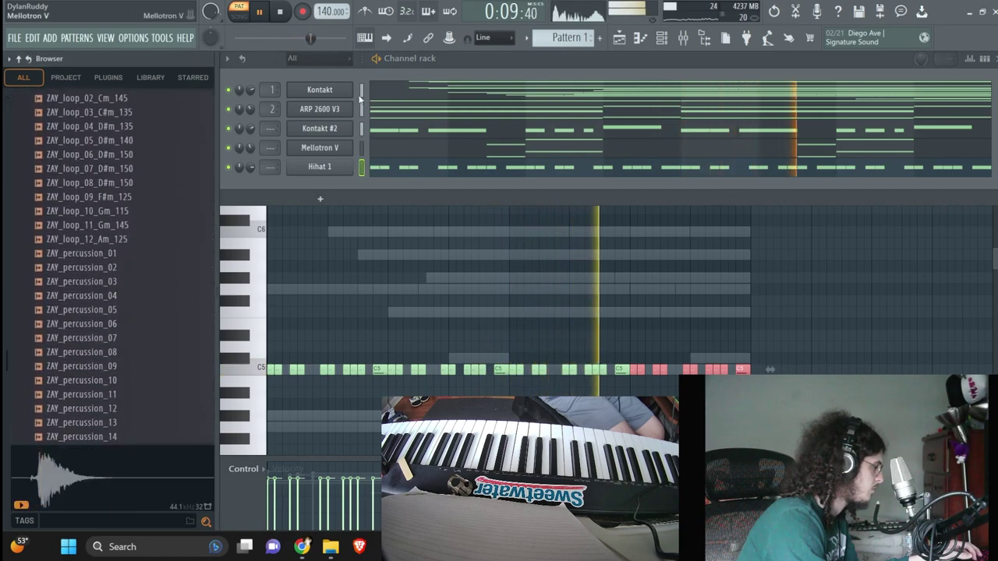
# Transpose the whole pattern by -1 semitone
pyautogui.click(527, 38)
pyautogui.click(602, 151)
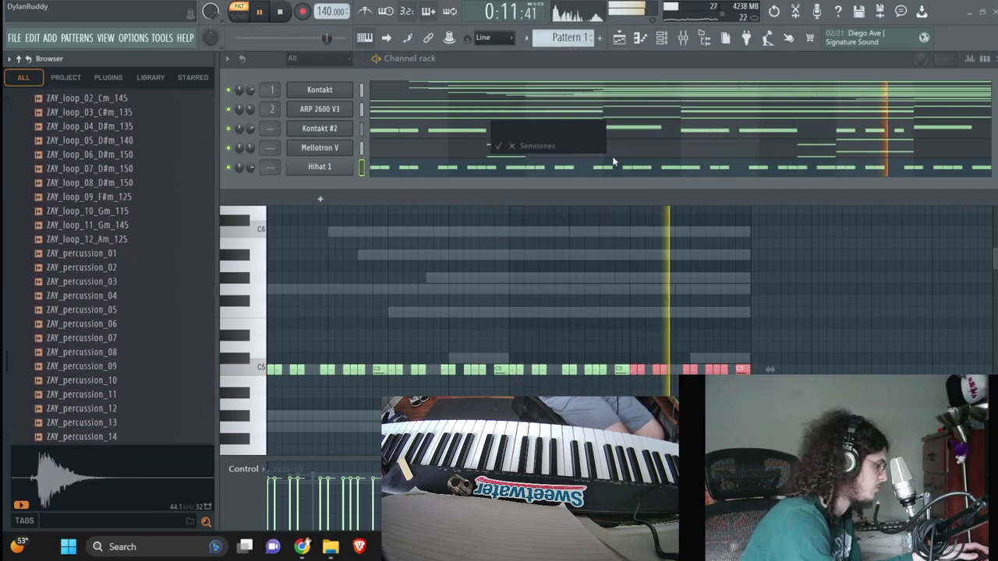
pyautogui.write('-1')
pyautogui.press('Return')
pyautogui.press('F6')
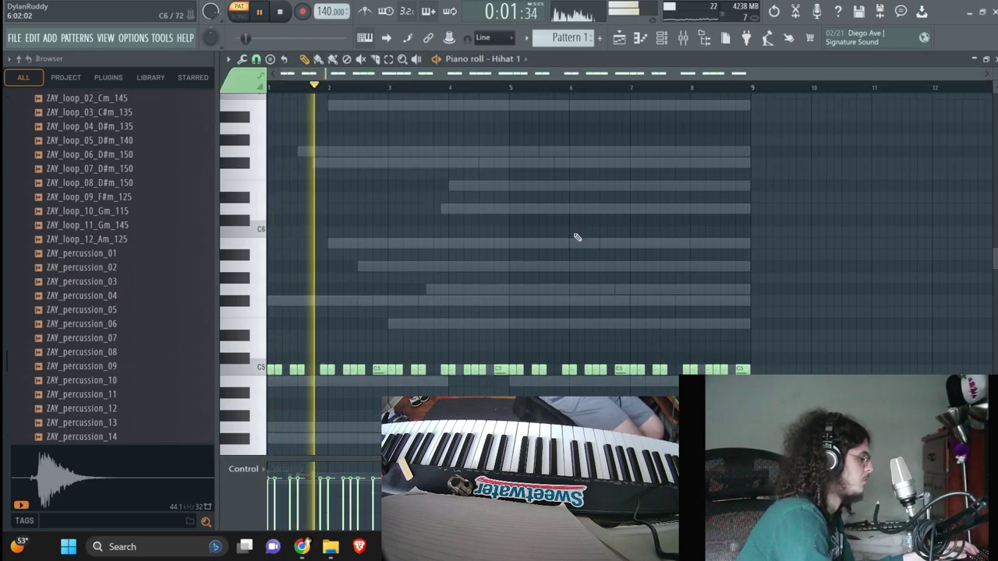
# Audition ZAY_snare_04, ZAY_snare_01 and ZAY_clap_04 from the sample pack against the playing loop
pyautogui.click(661, 39)
pyautogui.scroll(-6, 109, 256)
pyautogui.click(97, 242)
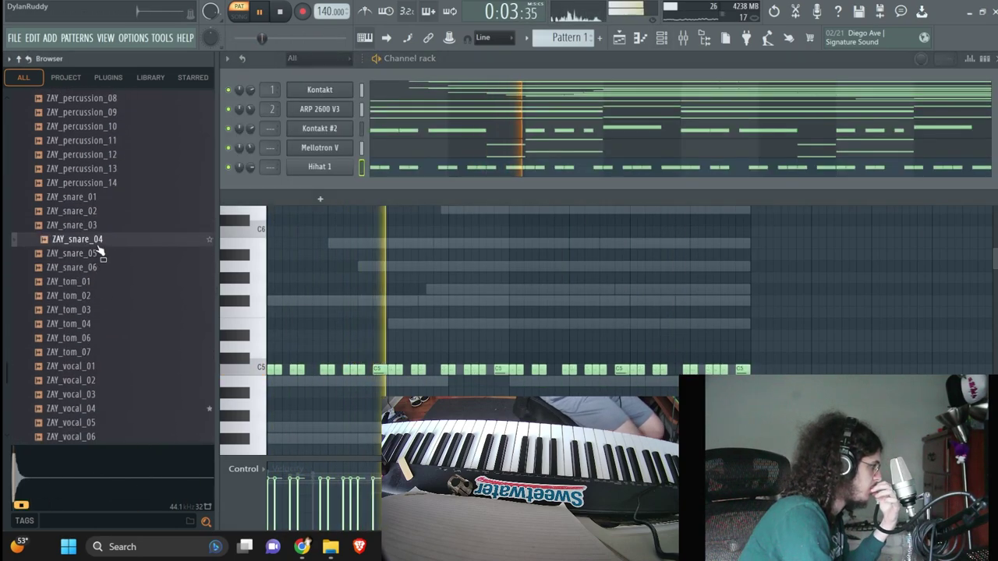
pyautogui.click(103, 198)
pyautogui.scroll(10, 165, 189)
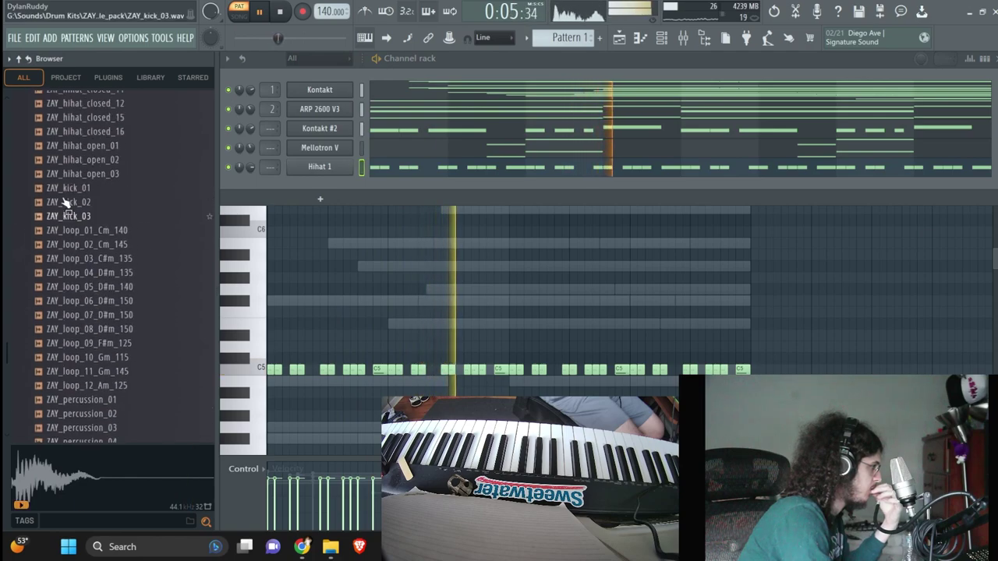
pyautogui.click(160, 115)
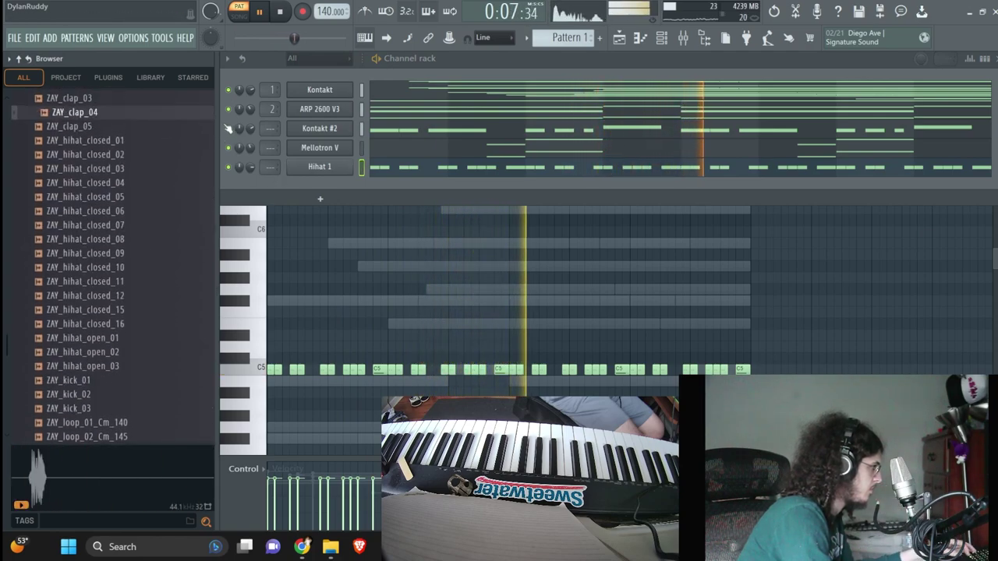
# Set the project tempo to 167 BPM and mute the Kontakt #2 channel
pyautogui.moveTo(323, 12); pyautogui.dragTo(323, 0)
# Audition the clap samples in ZAY_sample_pack and add ZAY_clap_04 as a new channel
pyautogui.scroll(4, 84, 179)
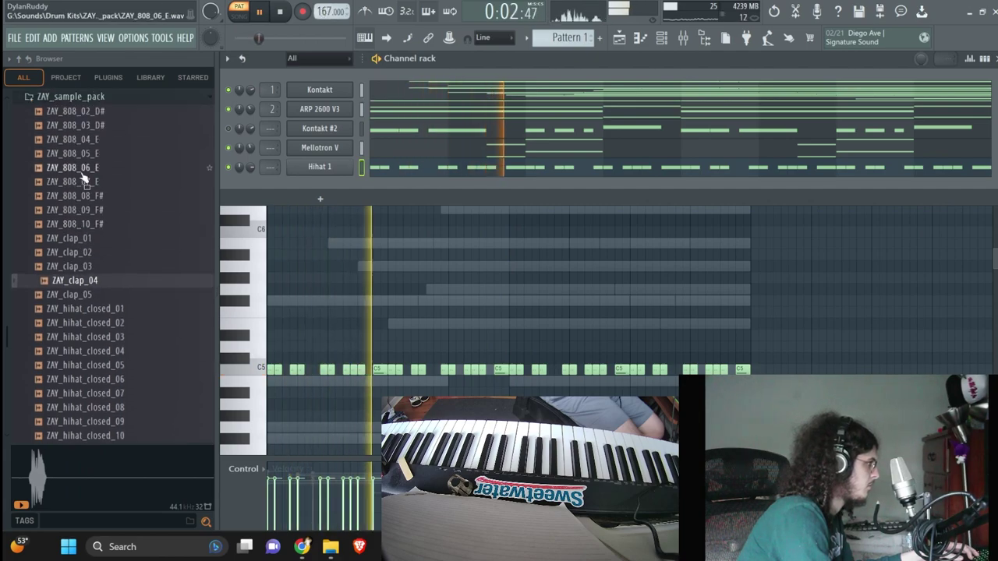
pyautogui.click(80, 268)
pyautogui.click(74, 241)
pyautogui.click(74, 253)
pyautogui.click(69, 283)
pyautogui.click(67, 299)
pyautogui.moveTo(70, 282); pyautogui.dragTo(318, 200)
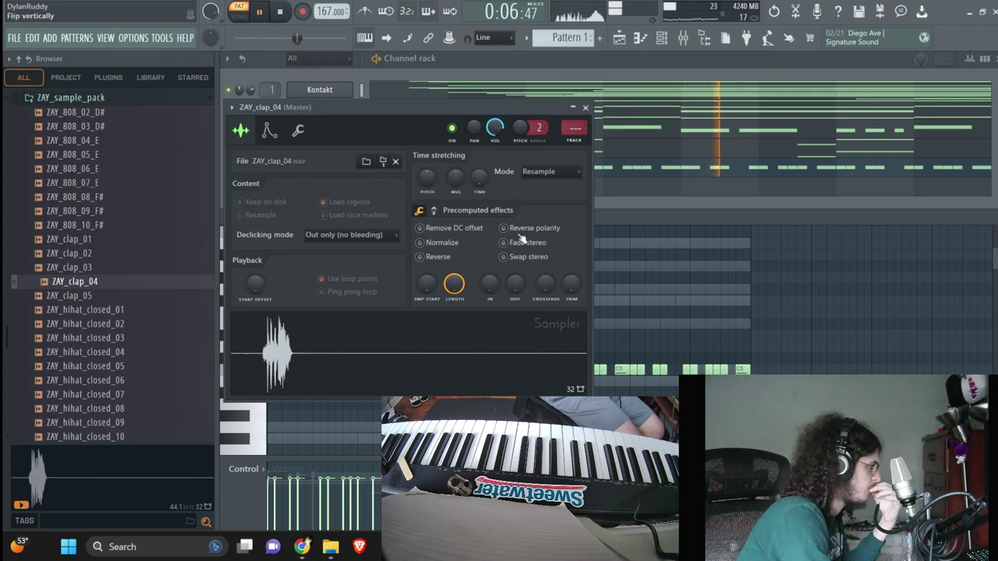
# Adjust the trim and sample start of ZAY_clap_04 in its sampler settings and open its piano roll
pyautogui.moveTo(572, 284); pyautogui.dragTo(571, 257)
pyautogui.moveTo(426, 283); pyautogui.dragTo(427, 273)
pyautogui.click(639, 186)
# Place a clap on beat 3 of every bar from 1 to 8 and lower all the claps to B4
pyautogui.moveTo(484, 301); pyautogui.dragTo(302, 373)
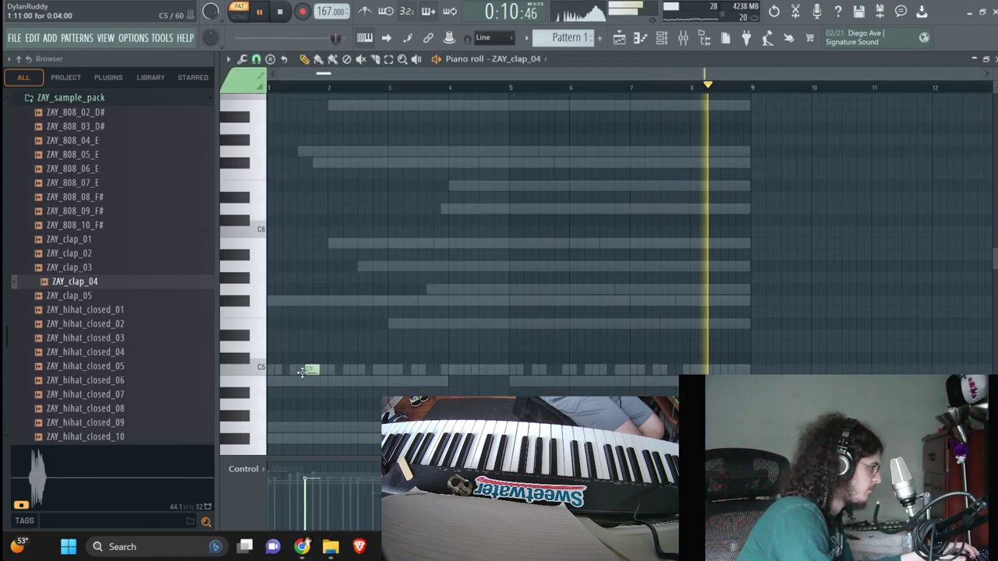
pyautogui.click(369, 372)
pyautogui.hotkey('ctrl', 'b')
pyautogui.moveTo(413, 370); pyautogui.dragTo(429, 369)
pyautogui.keyDown('ctrl'); pyautogui.click(450, 348); pyautogui.keyUp('ctrl')
pyautogui.hotkey('ctrl', 'b')
pyautogui.moveTo(499, 368); pyautogui.dragTo(543, 368)
pyautogui.keyDown('ctrl'); pyautogui.click(543, 333); pyautogui.keyUp('ctrl')
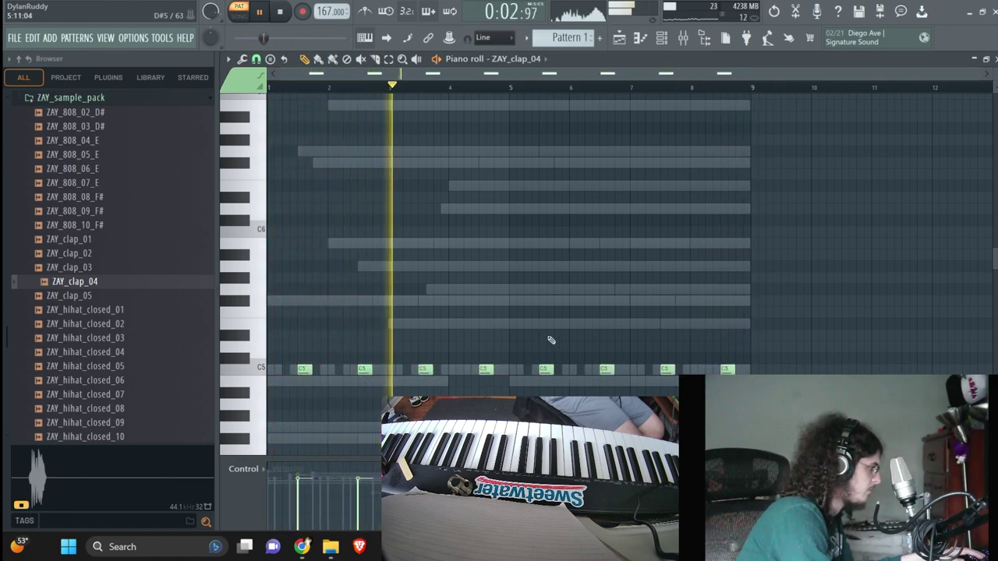
pyautogui.hotkey('shift', 'Down')
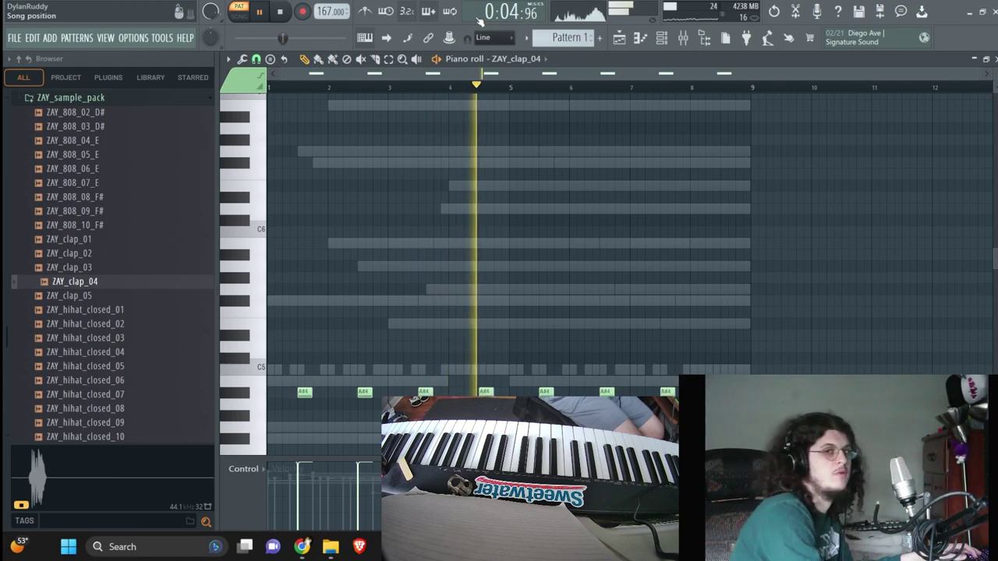
# Audition the snare samples in ZAY_sample_pack and look through the other drum kits for an alternative
pyautogui.click(661, 39)
pyautogui.scroll(-8, 78, 328)
pyautogui.scroll(-6, 88, 312)
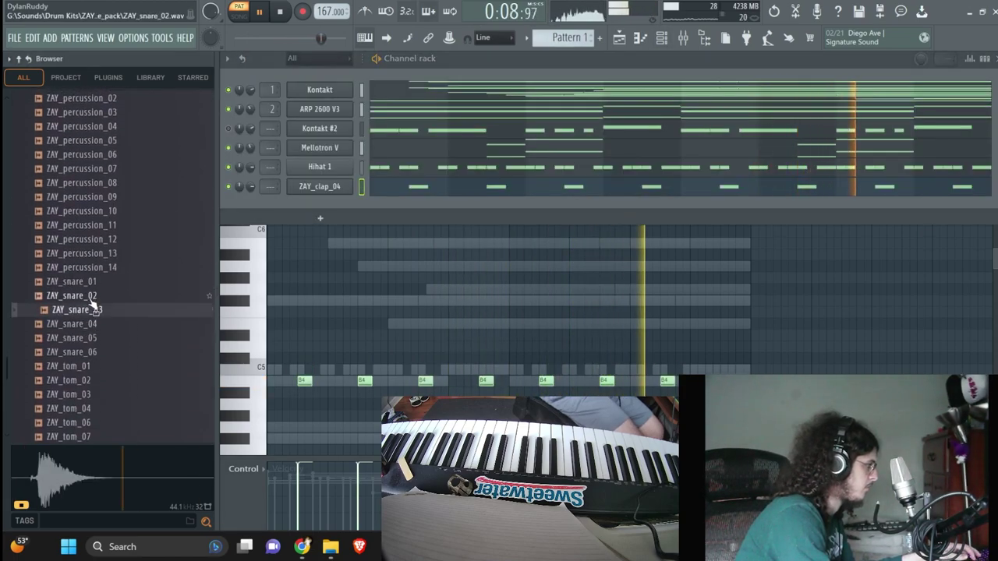
pyautogui.scroll(15, 104, 309)
pyautogui.scroll(11, 78, 307)
pyautogui.scroll(-10, 67, 310)
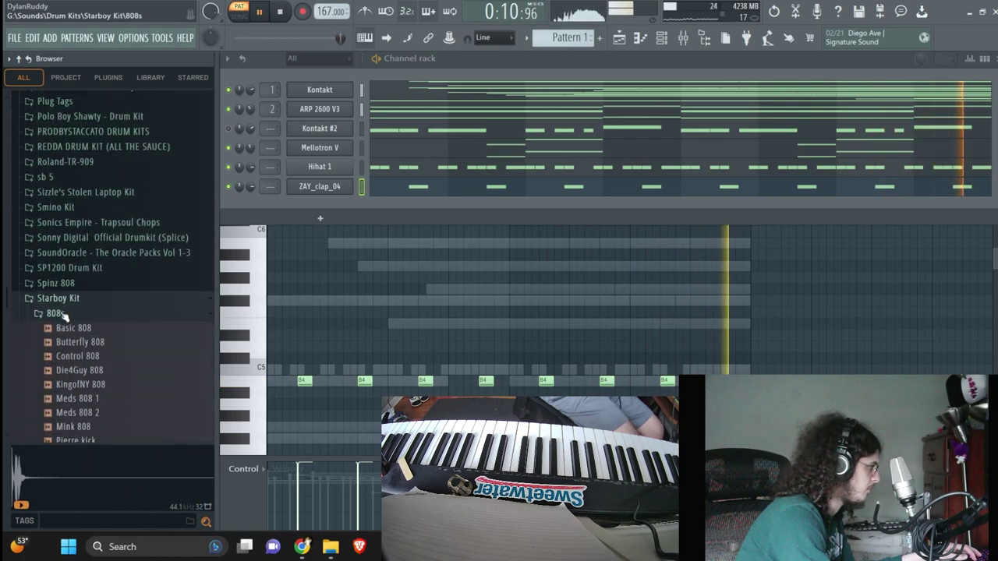
pyautogui.click(71, 298)
pyautogui.scroll(4, 73, 295)
pyautogui.scroll(-5, 70, 297)
pyautogui.scroll(5, 70, 304)
pyautogui.press('space')
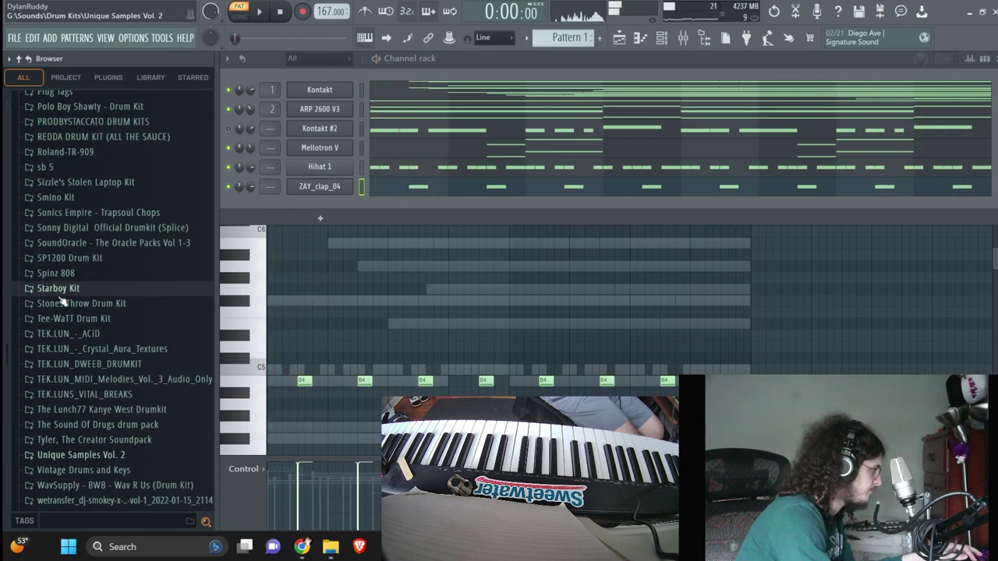
# Open the CLAPS and SNARES folders of the Tee-WaTT Drum Kit
pyautogui.click(67, 329)
pyautogui.click(61, 359)
pyautogui.scroll(-2, 78, 351)
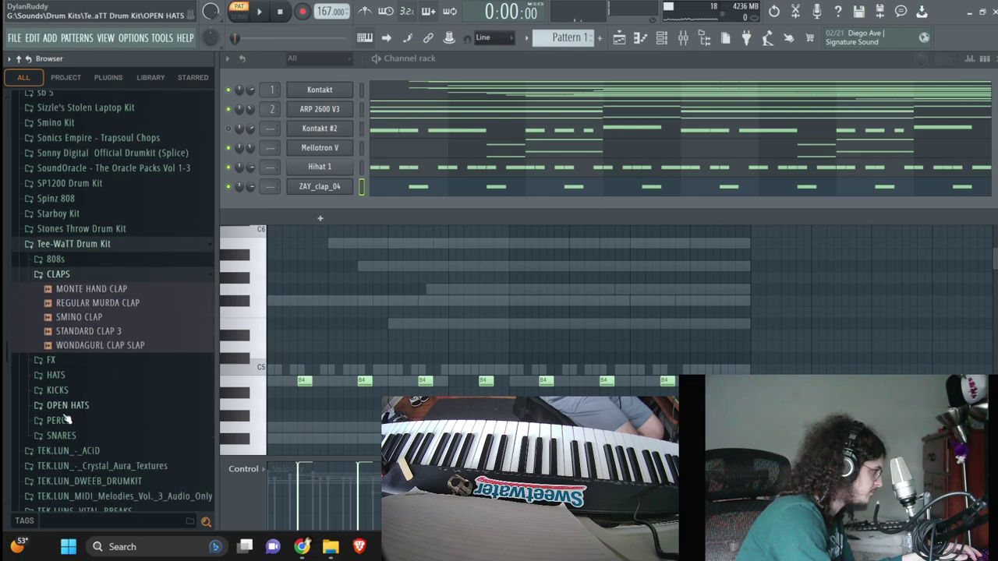
pyautogui.click(61, 437)
pyautogui.scroll(-7, 78, 351)
# Audition the Tee-WaTT snares, replace the ZAY_clap_04 sample with LEX LUGER WIDE SNARE and play the pattern
pyautogui.click(89, 382)
pyautogui.click(89, 409)
pyautogui.scroll(-4, 86, 398)
pyautogui.click(89, 341)
pyautogui.click(92, 382)
pyautogui.scroll(-4, 95, 375)
pyautogui.click(93, 283)
pyautogui.scroll(-4, 94, 312)
pyautogui.click(107, 241)
pyautogui.scroll(4, 103, 254)
pyautogui.click(101, 275)
pyautogui.scroll(4, 106, 300)
pyautogui.click(106, 307)
pyautogui.click(96, 283)
pyautogui.moveTo(306, 195); pyautogui.dragTo(305, 189)
pyautogui.press('space')
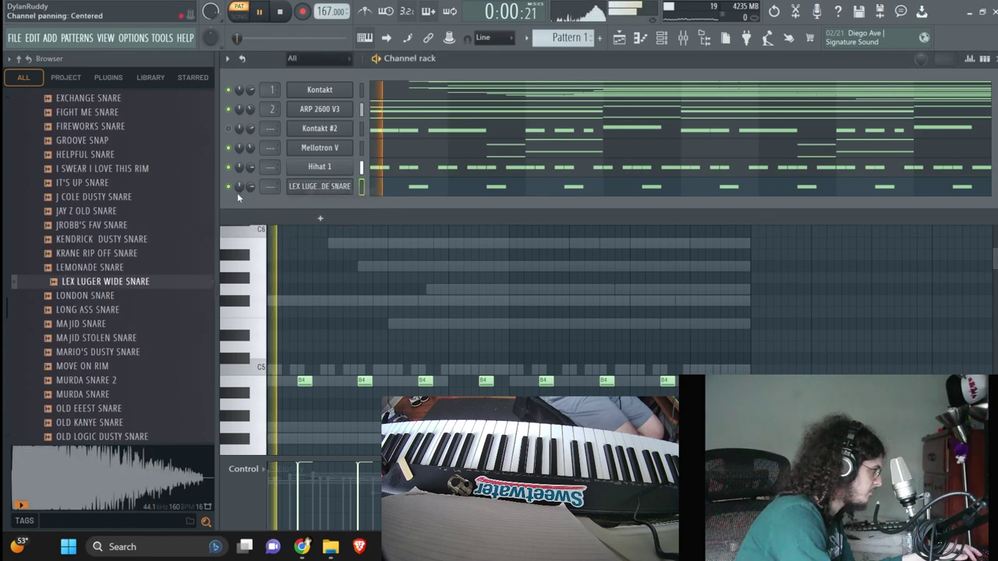
# Raise all the snare notes to C5 and set the project tempo to 140 BPM
pyautogui.press('F6')
pyautogui.hotkey('shift', 'Up')
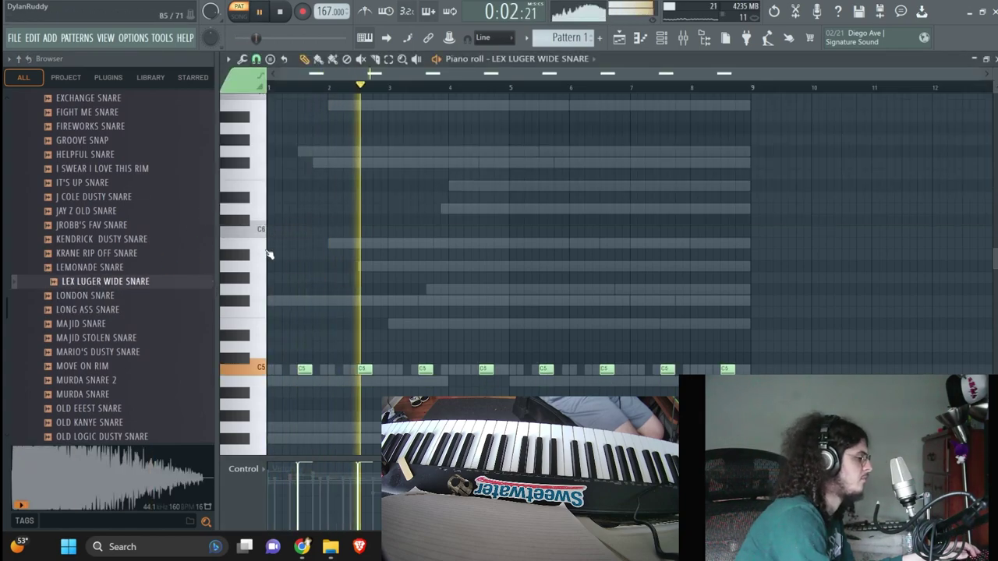
pyautogui.moveTo(326, 12); pyautogui.dragTo(326, 33)
pyautogui.click(637, 43)
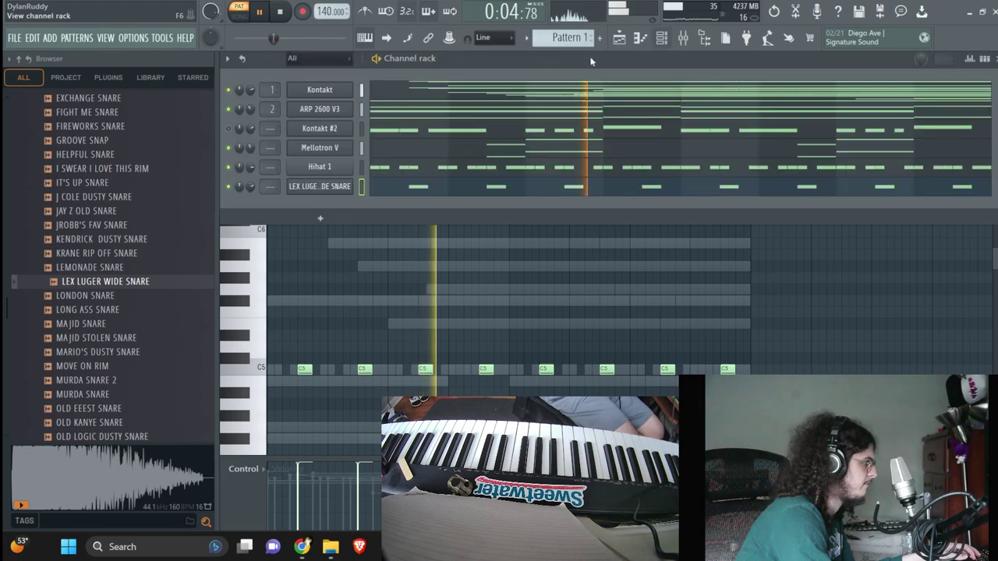
# Unmute Kontakt #2 and add Spinz 2.0 808 from the Tee-WaTT 808s folder as a new channel
pyautogui.rightClick(251, 131)
pyautogui.click(270, 144)
pyautogui.scroll(9, 84, 216)
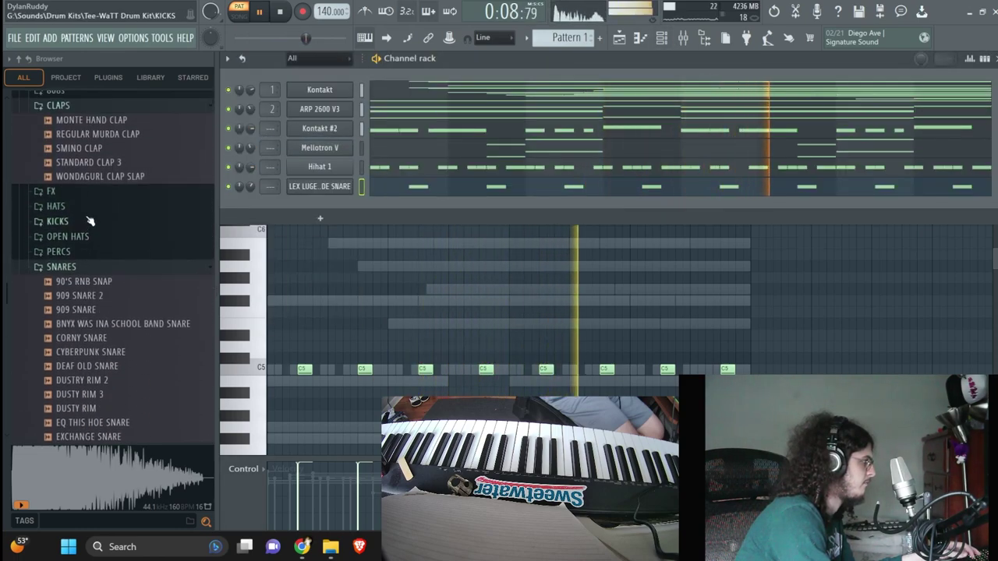
pyautogui.click(55, 175)
pyautogui.click(89, 218)
pyautogui.moveTo(90, 218); pyautogui.dragTo(310, 205)
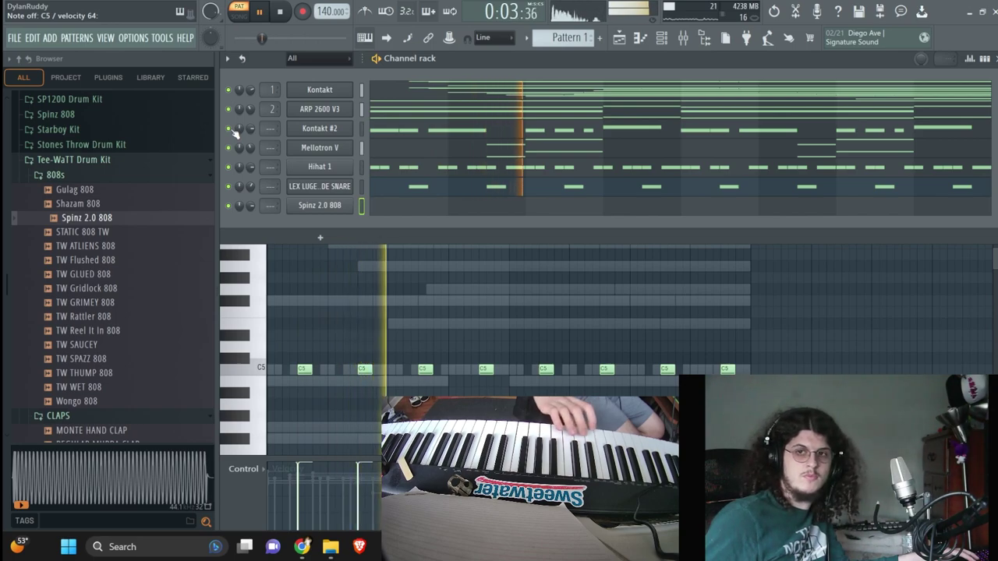
# Draw a Spinz 2.0 808 pattern with C5 notes in bars 1 and 3 and two C#5 notes in bar 4
pyautogui.click(170, 188)
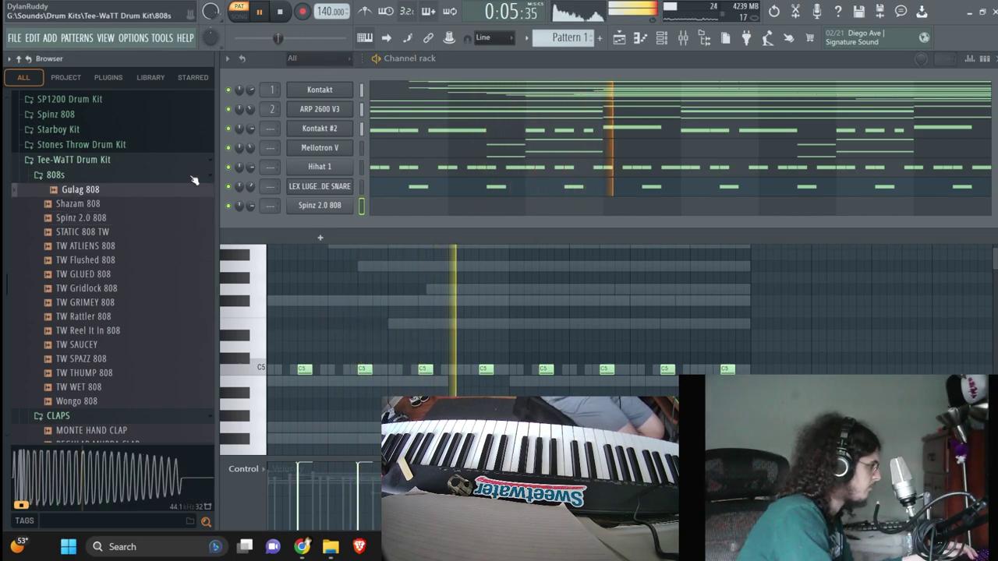
pyautogui.scroll(9, 44, 260)
pyautogui.scroll(-7, 71, 212)
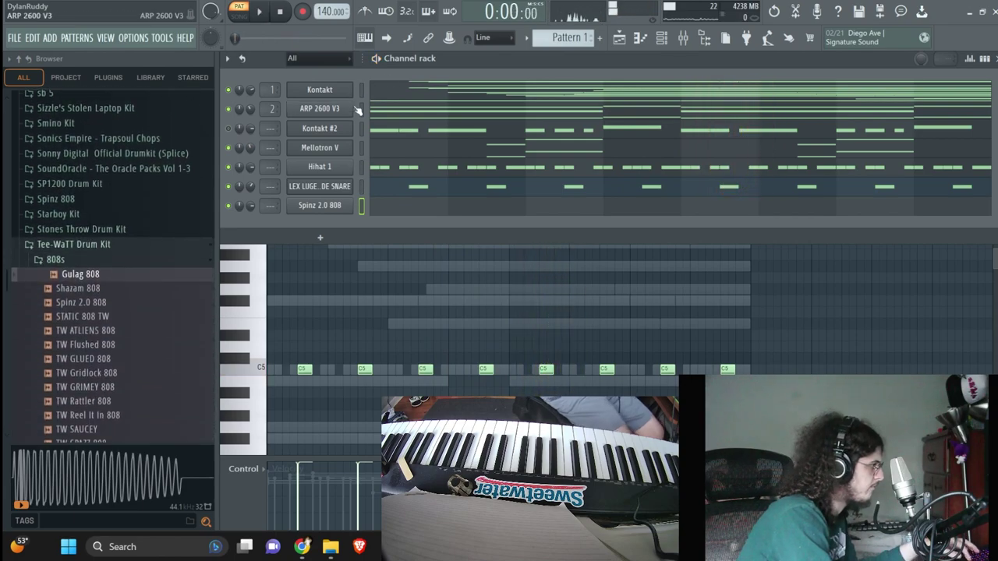
pyautogui.click(397, 216)
pyautogui.click(319, 370)
pyautogui.moveTo(376, 336); pyautogui.dragTo(390, 372)
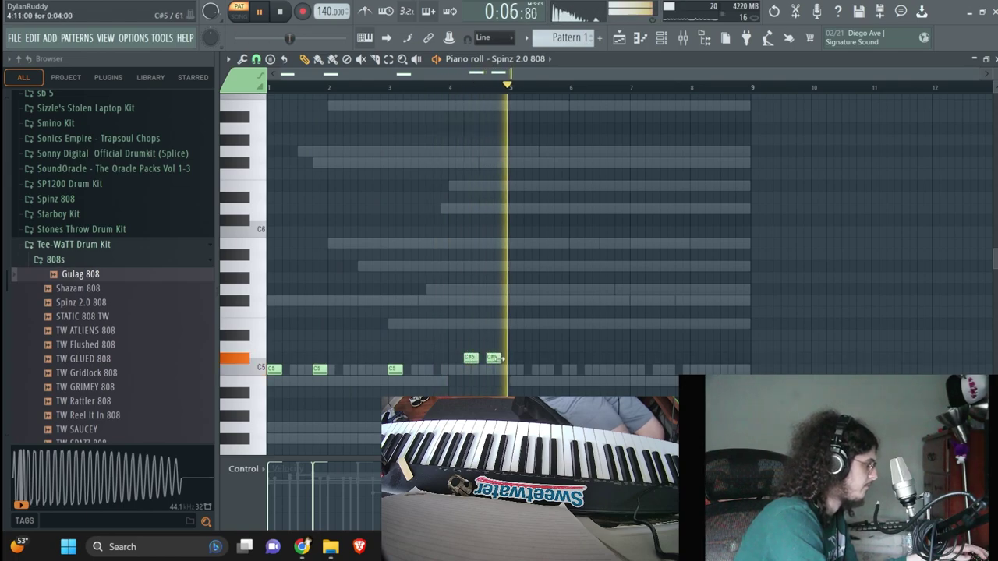
# Repeat the 808 pattern in bars 5 to 8 and enable the Spinz 2.0 808 volume envelope with sustain at 0%
pyautogui.click(661, 38)
pyautogui.rightClick(324, 206)
pyautogui.click(370, 283)
pyautogui.click(133, 332)
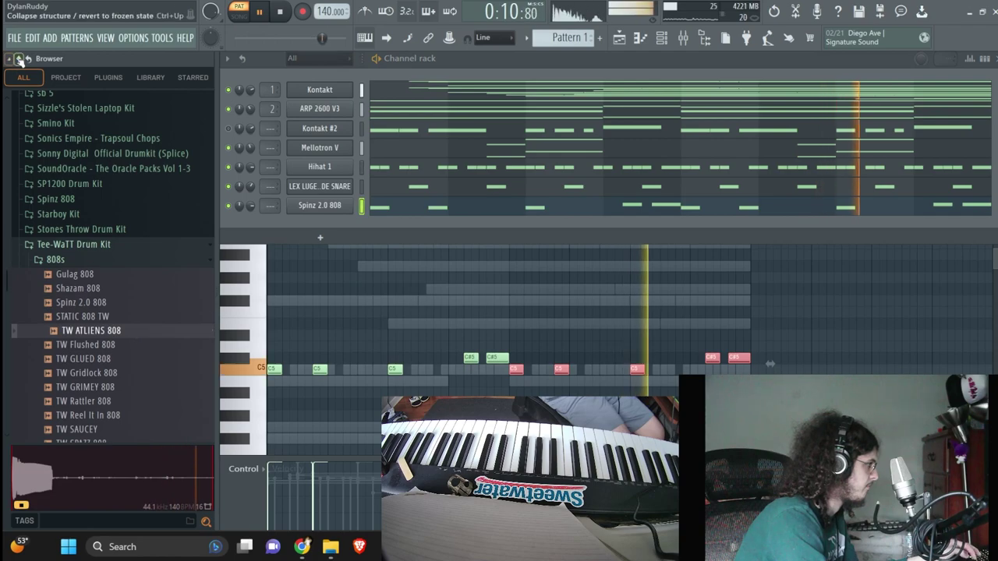
pyautogui.click(101, 257)
pyautogui.click(323, 204)
pyautogui.click(296, 150)
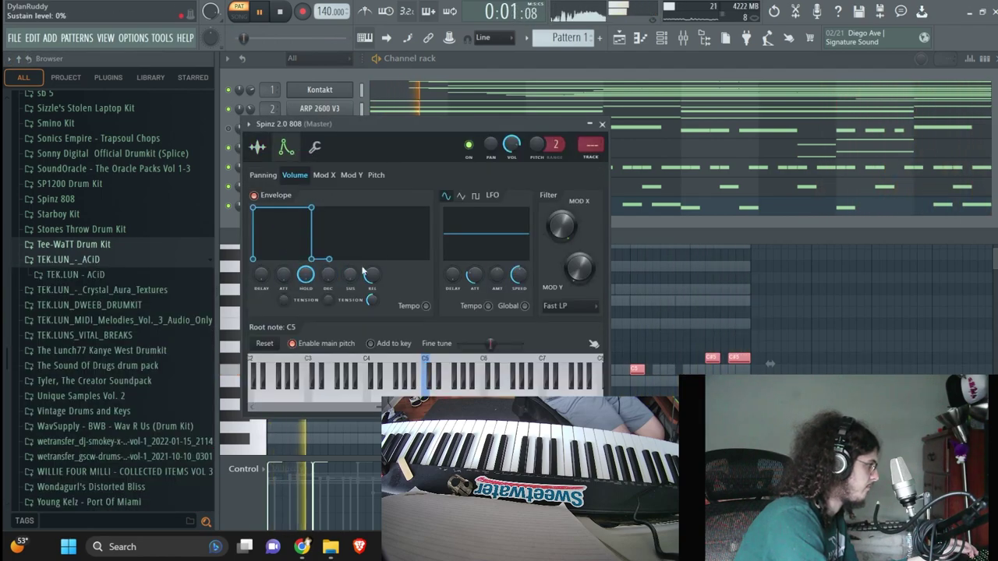
pyautogui.click(434, 63)
# Find the CLVR 808s kit and audition its 808 samples, including clvr + drop and clvr + facts
pyautogui.scroll(20, 31, 238)
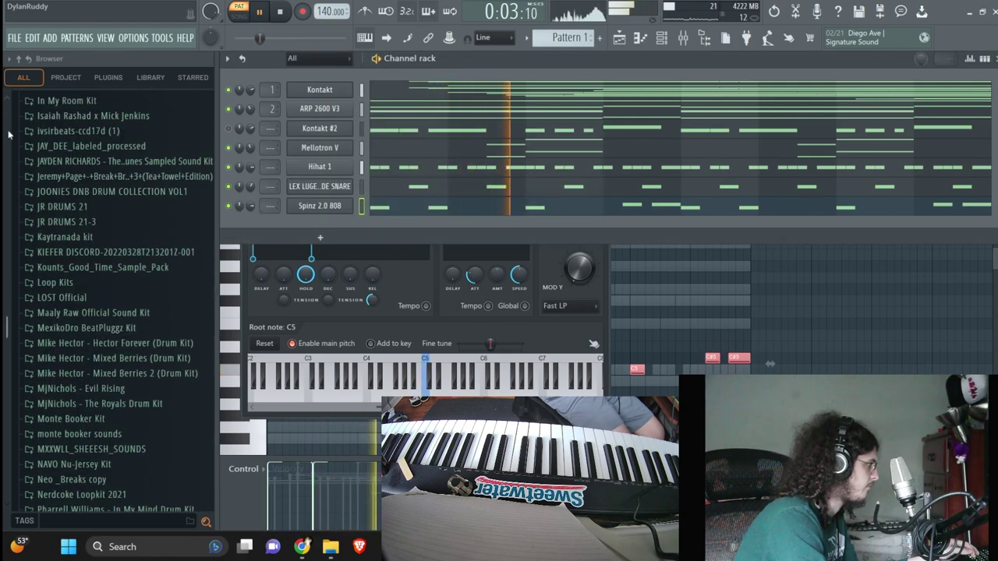
pyautogui.scroll(4, 54, 252)
pyautogui.click(110, 216)
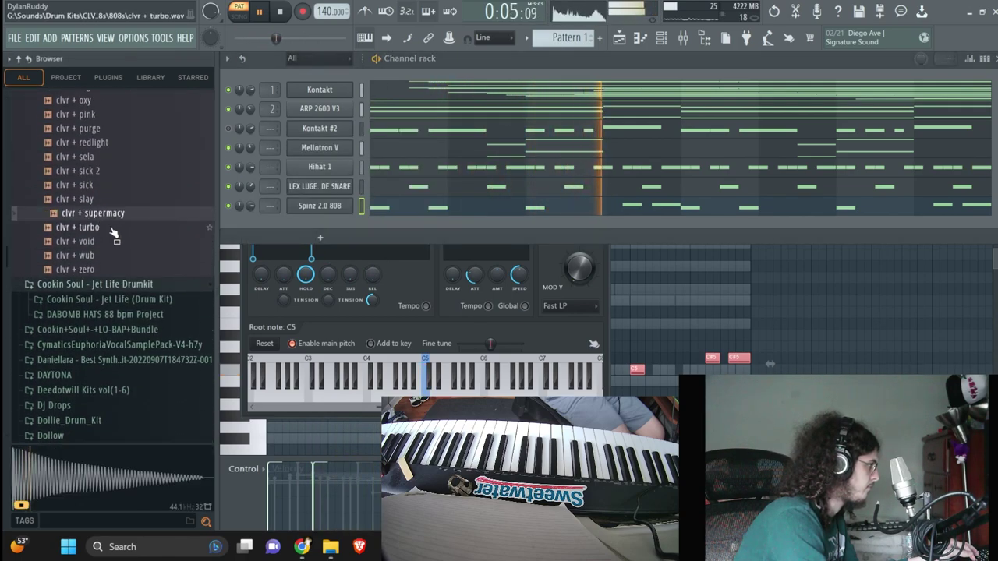
pyautogui.scroll(8, 110, 232)
pyautogui.click(94, 270)
pyautogui.click(80, 295)
pyautogui.click(82, 271)
# Lengthen the 808 notes with the piano roll articulator so that each one runs up to the next
pyautogui.click(417, 211)
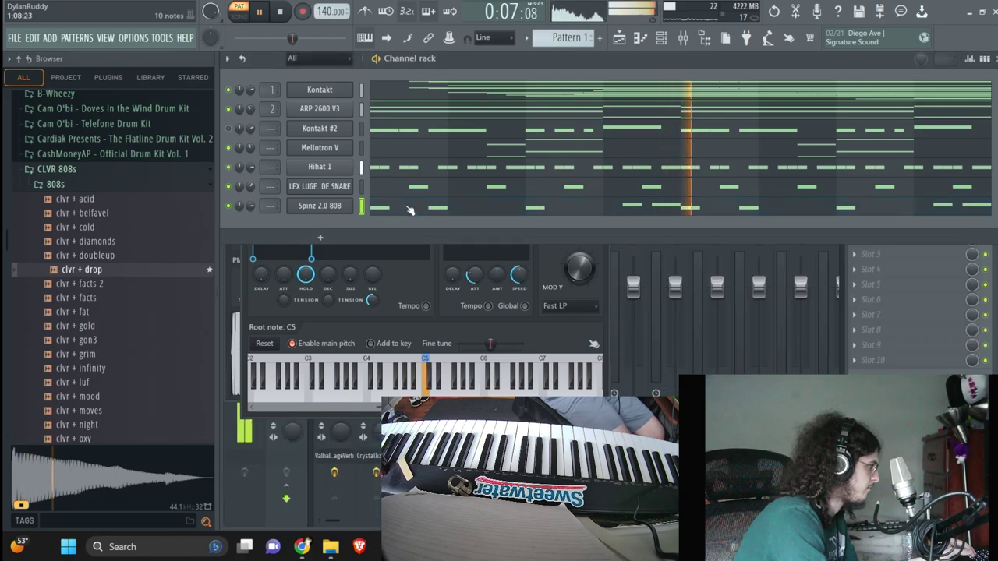
pyautogui.click(416, 209)
pyautogui.hotkey('alt', 'l')
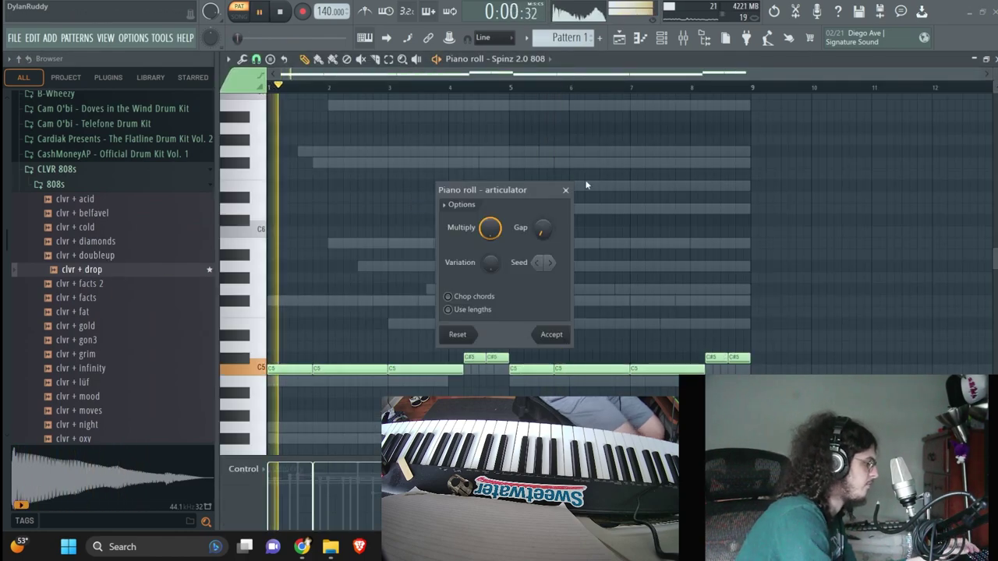
pyautogui.click(548, 336)
# Try clvr + facts 2 and clvr + diamonds as the sample of the 808 channel
pyautogui.press('F6')
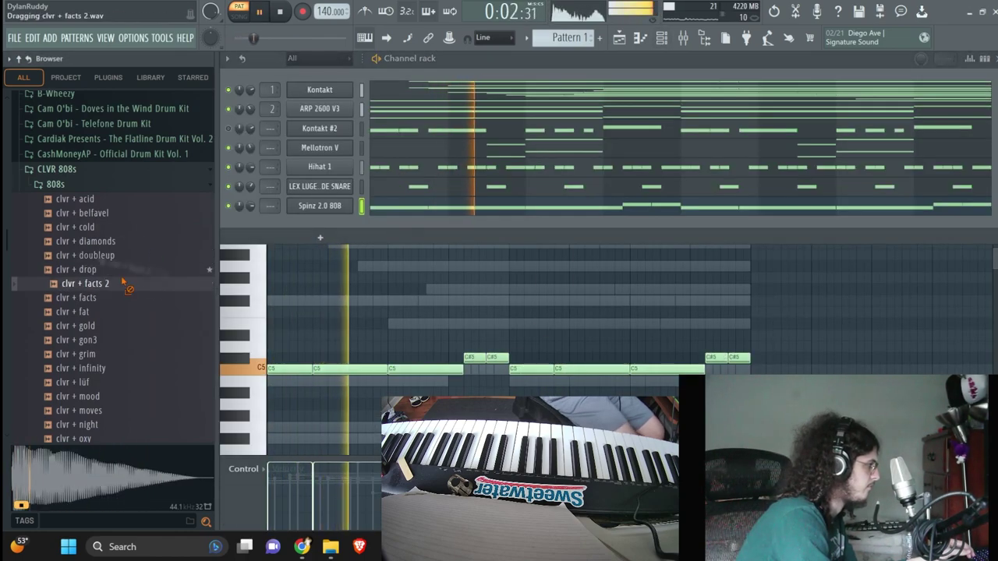
pyautogui.moveTo(304, 219); pyautogui.dragTo(320, 207)
pyautogui.moveTo(86, 241); pyautogui.dragTo(329, 209)
pyautogui.press('F6')
pyautogui.press('space')
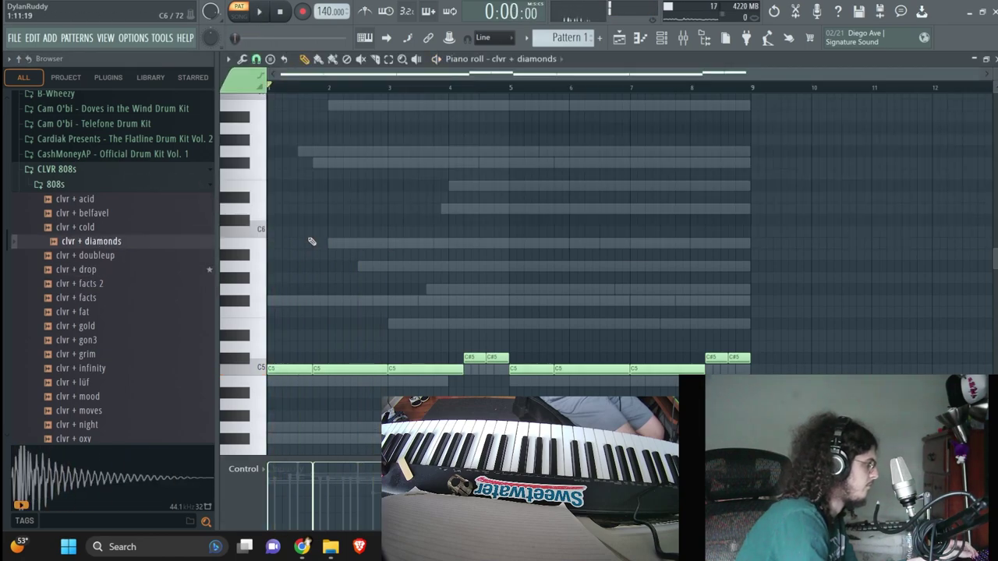
# Transpose the 808 notes down one semitone to B4 and C5 and listen to the result
pyautogui.hotkey('shift', 'Up')
pyautogui.press('space')
pyautogui.hotkey('shift', 'Down')
pyautogui.hotkey('shift', 'Down')
pyautogui.press('space')
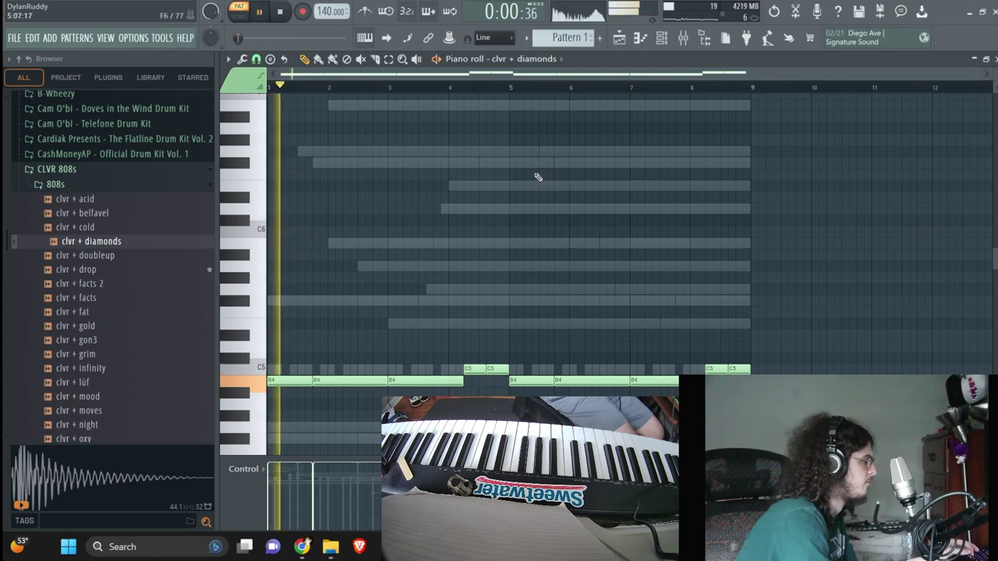
# Replace the 808 channel's sample with clvr + gon3 and adjust its channel volume
pyautogui.moveTo(84, 340); pyautogui.dragTo(293, 212)
pyautogui.press('F6')
pyautogui.press('space')
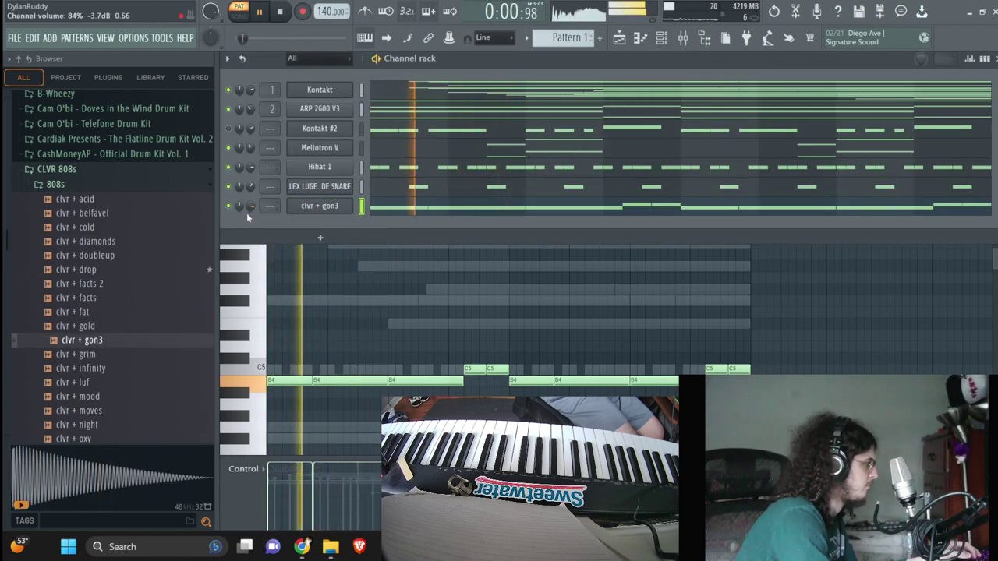
pyautogui.rightClick(249, 213)
pyautogui.click(255, 214)
# Unmute Kontakt #2 and delete its B2 notes in bars 1, 2, 5 and 6
pyautogui.click(231, 128)
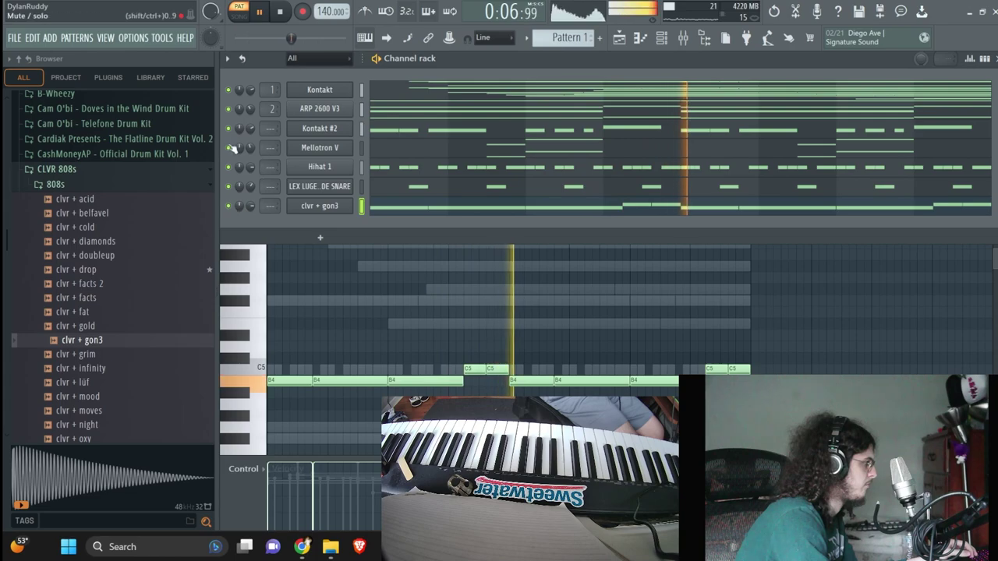
pyautogui.click(411, 134)
pyautogui.rightClick(577, 346)
pyautogui.rightClick(537, 346)
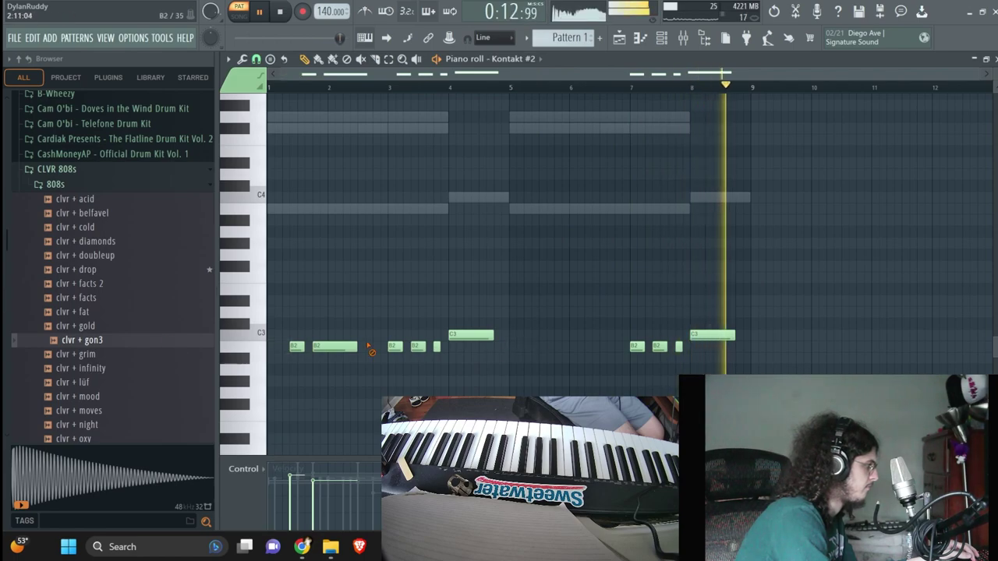
pyautogui.rightClick(335, 346)
pyautogui.rightClick(296, 346)
pyautogui.press('F6')
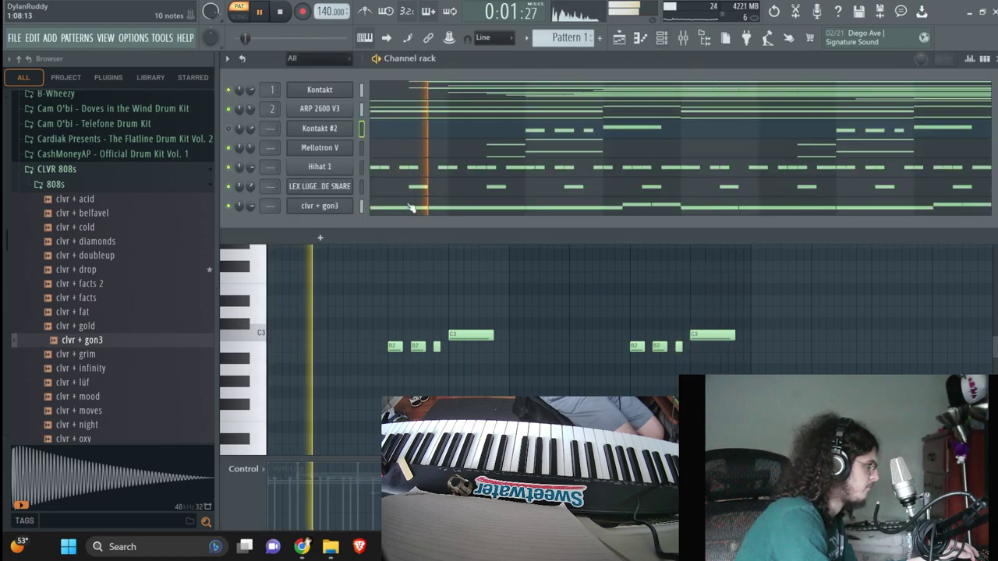
# Delete the clvr + gon3 notes in bars 3, 4, 7 and 8
pyautogui.click(411, 207)
pyautogui.rightClick(474, 301)
pyautogui.rightClick(491, 301)
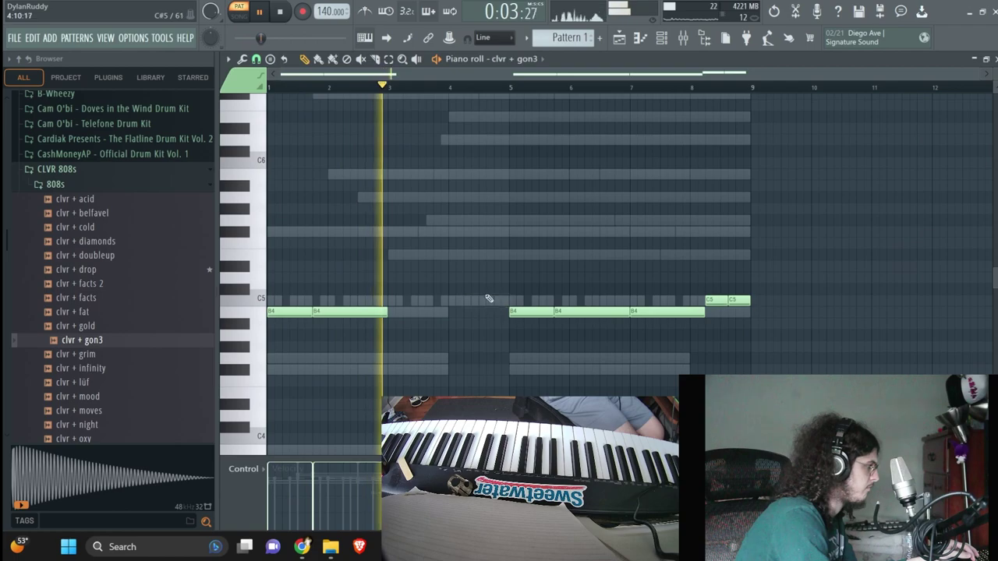
pyautogui.rightClick(678, 311)
pyautogui.rightClick(736, 301)
pyautogui.rightClick(711, 300)
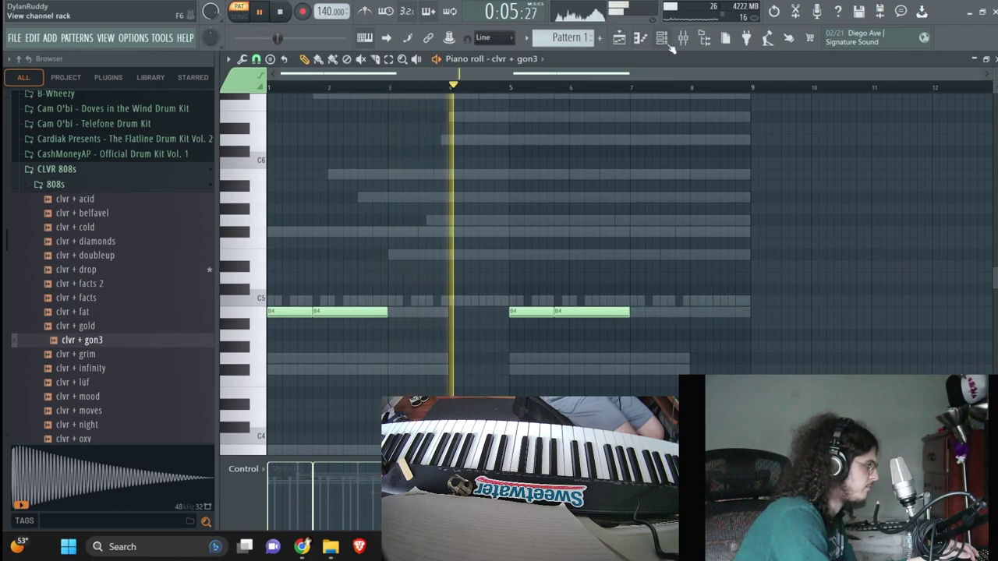
pyautogui.click(620, 39)
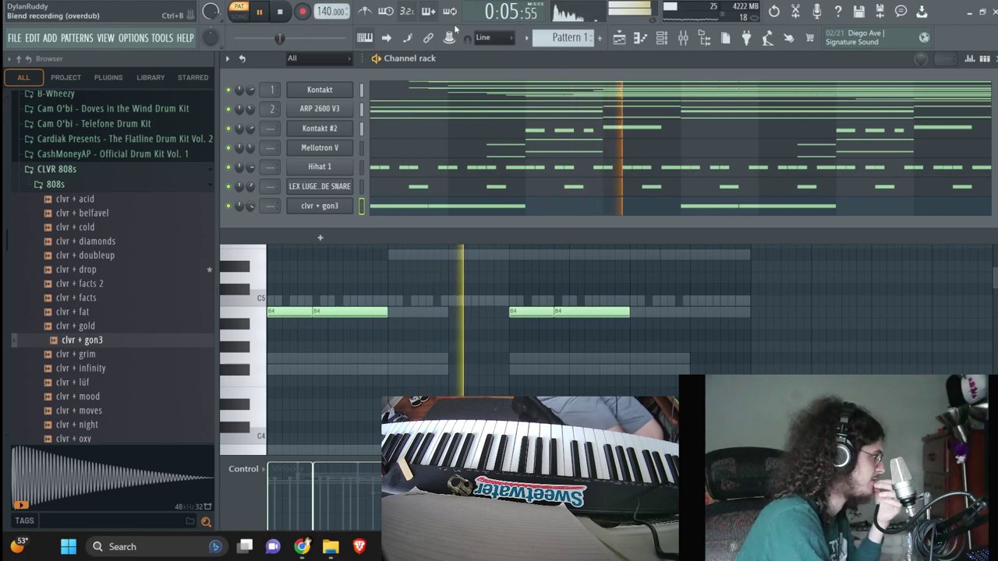
# Unmute Kontakt #3, raise its channel volume to 59% and inspect its melody in the piano roll
pyautogui.click(526, 37)
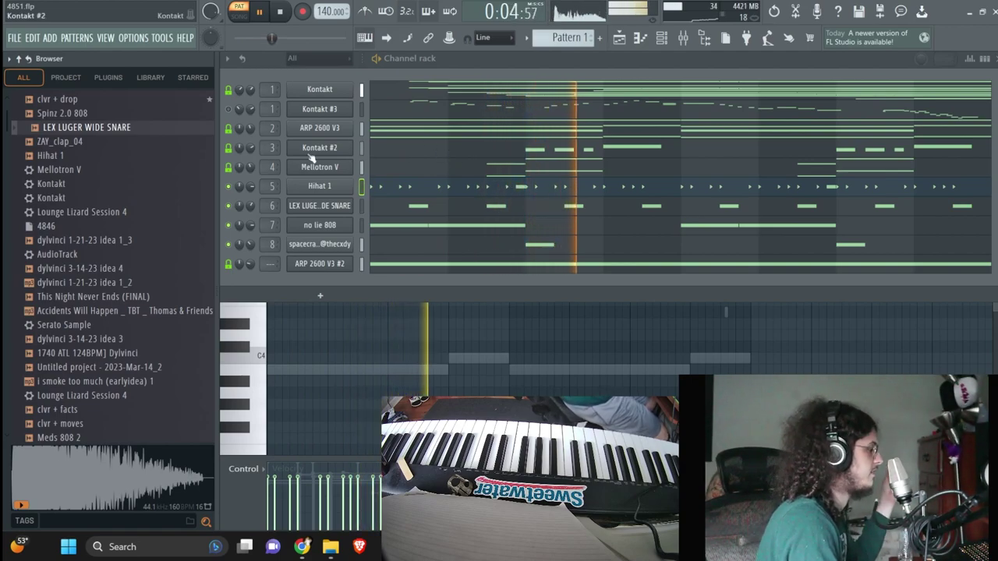
pyautogui.scroll(2, 118, 219)
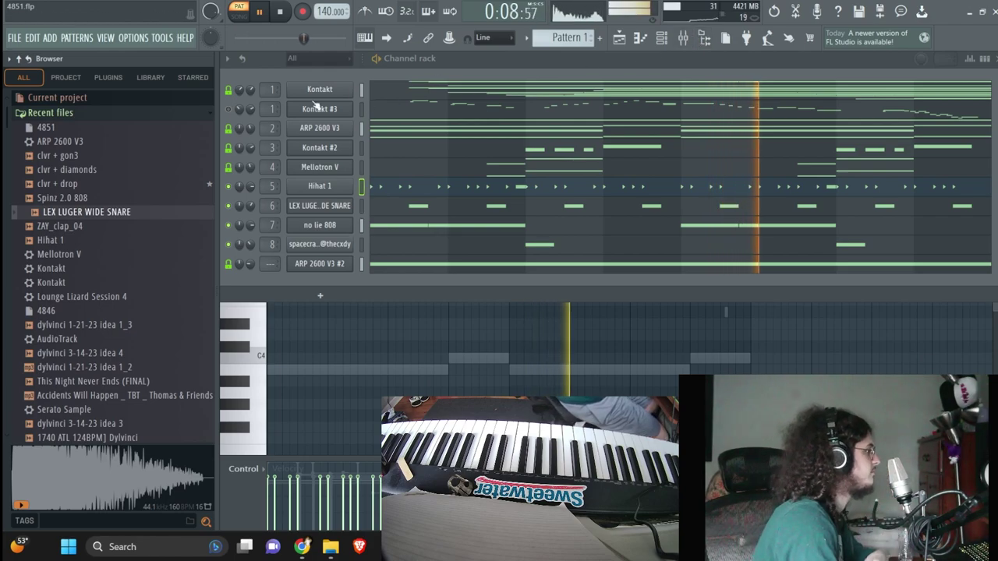
pyautogui.click(229, 110)
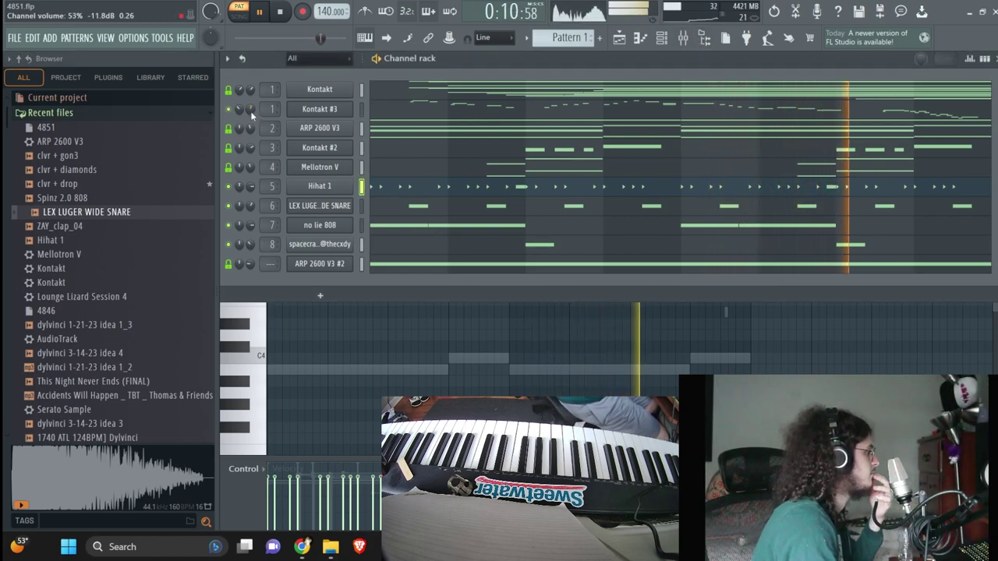
pyautogui.scroll(4, 251, 115)
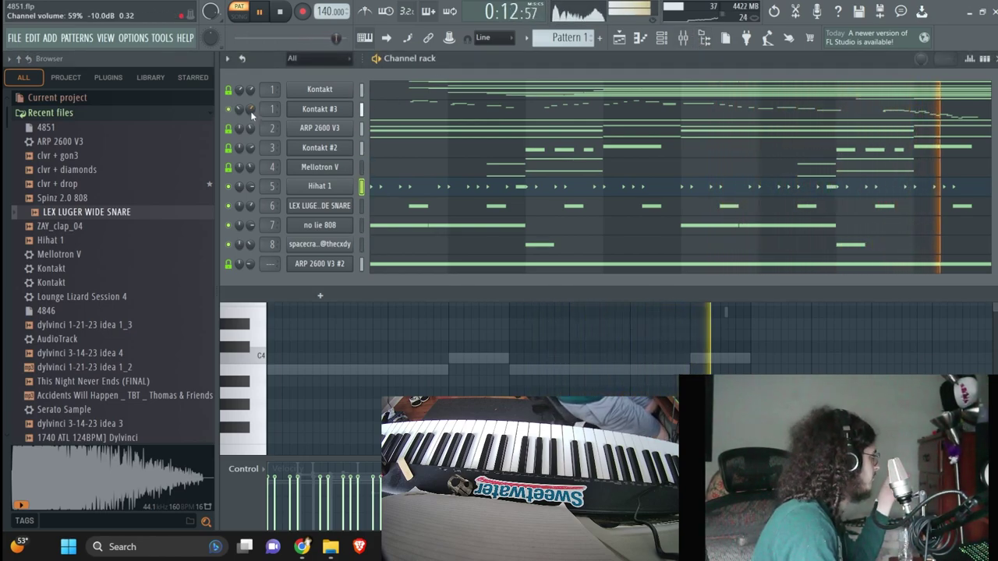
pyautogui.click(453, 109)
pyautogui.scroll(3, 581, 181)
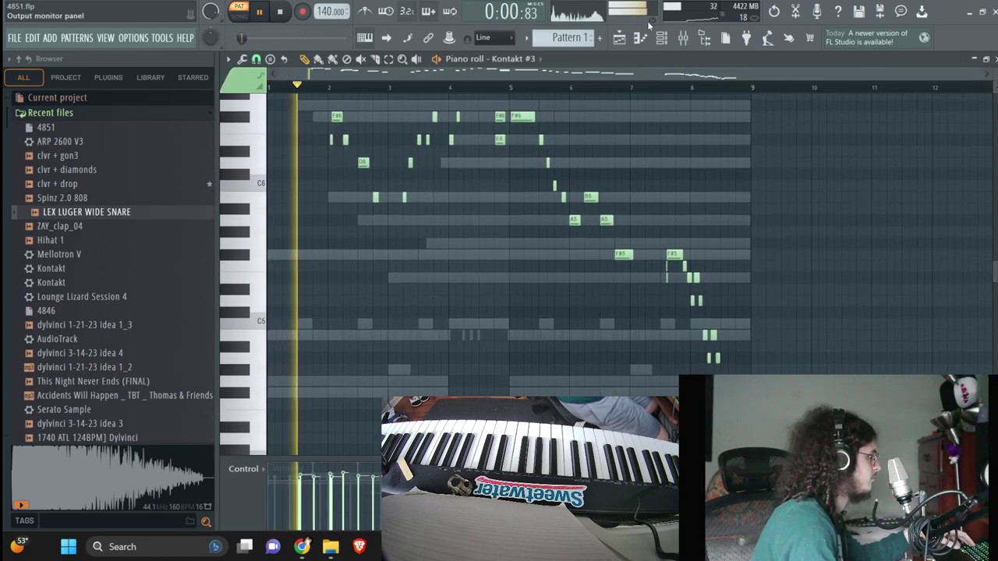
pyautogui.click(661, 38)
pyautogui.scroll(-7, 247, 115)
pyautogui.scroll(6, 247, 113)
# Place Pattern 1 at bar 1 on Track 1 of the playlist and split it by channel
pyautogui.click(619, 37)
pyautogui.moveTo(532, 256); pyautogui.dragTo(404, 110)
pyautogui.scroll(-2, 684, 184)
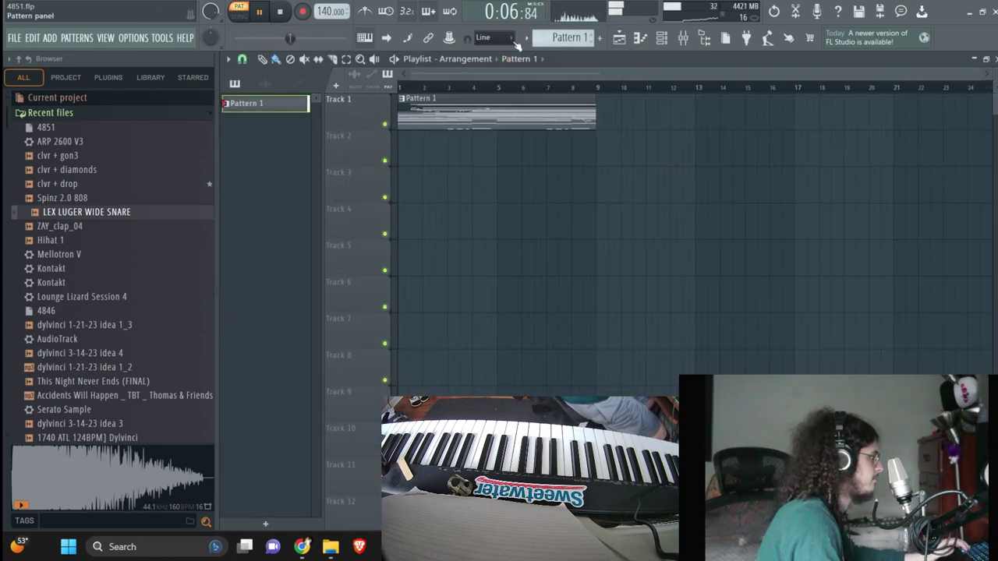
pyautogui.click(537, 39)
pyautogui.click(623, 234)
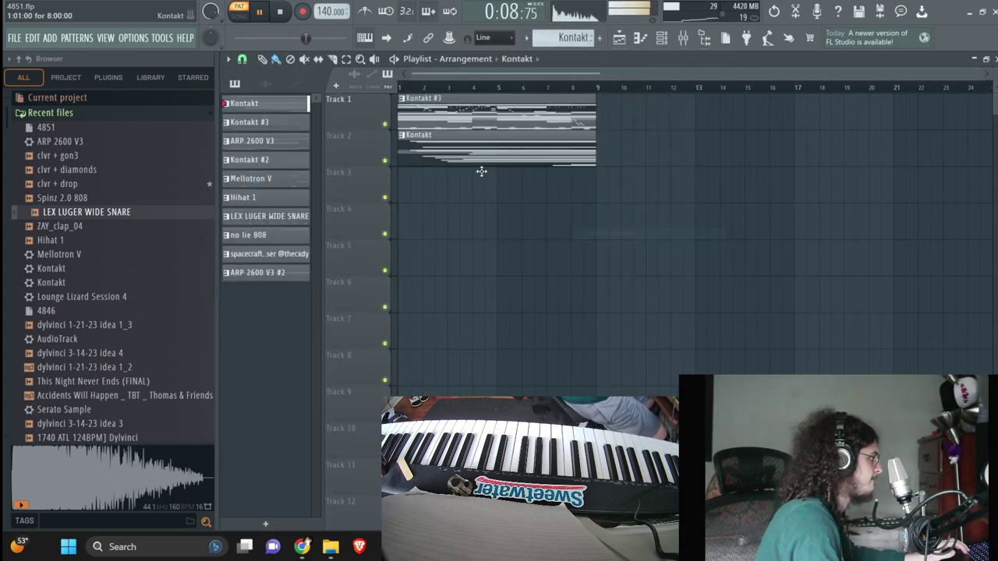
# Spread the split clips over separate tracks, placing Mellotron V on Track 5, Kontakt #2 on Track 6 and ARP 2600 V3 #2 on Track 7
pyautogui.moveTo(445, 270); pyautogui.dragTo(447, 300)
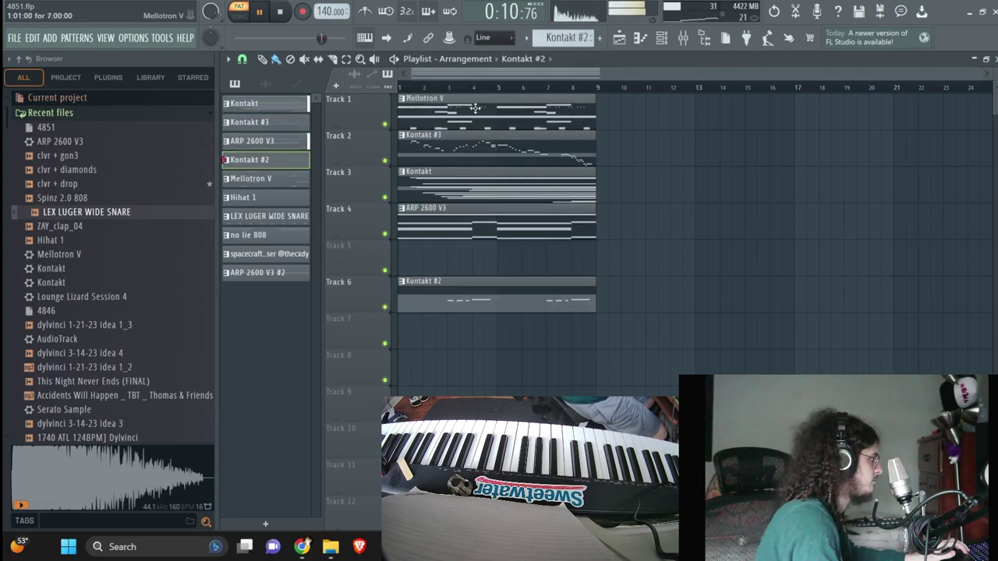
pyautogui.moveTo(472, 108); pyautogui.dragTo(438, 263)
pyautogui.moveTo(466, 108); pyautogui.dragTo(429, 385)
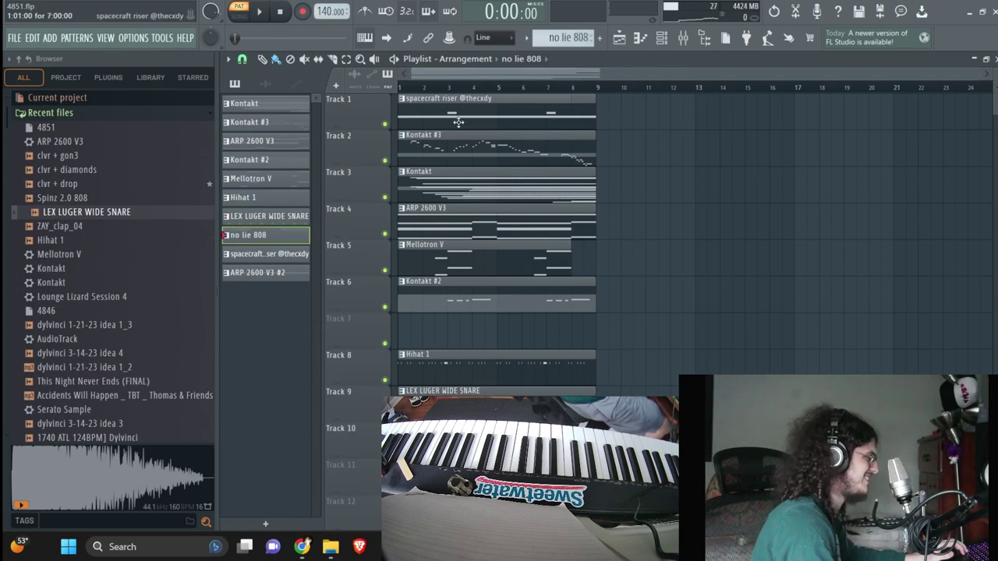
pyautogui.moveTo(471, 109); pyautogui.dragTo(384, 515)
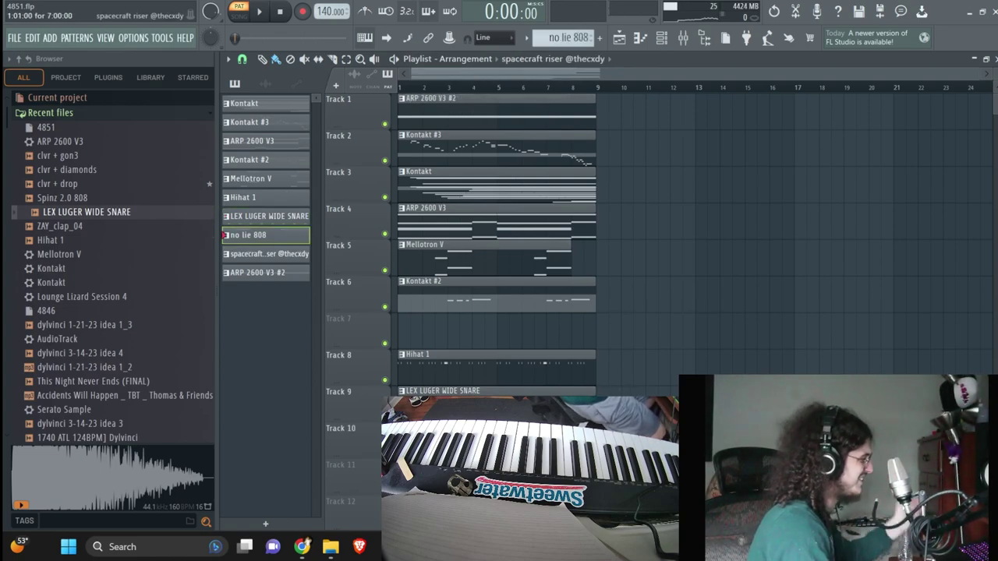
pyautogui.moveTo(456, 119); pyautogui.dragTo(445, 342)
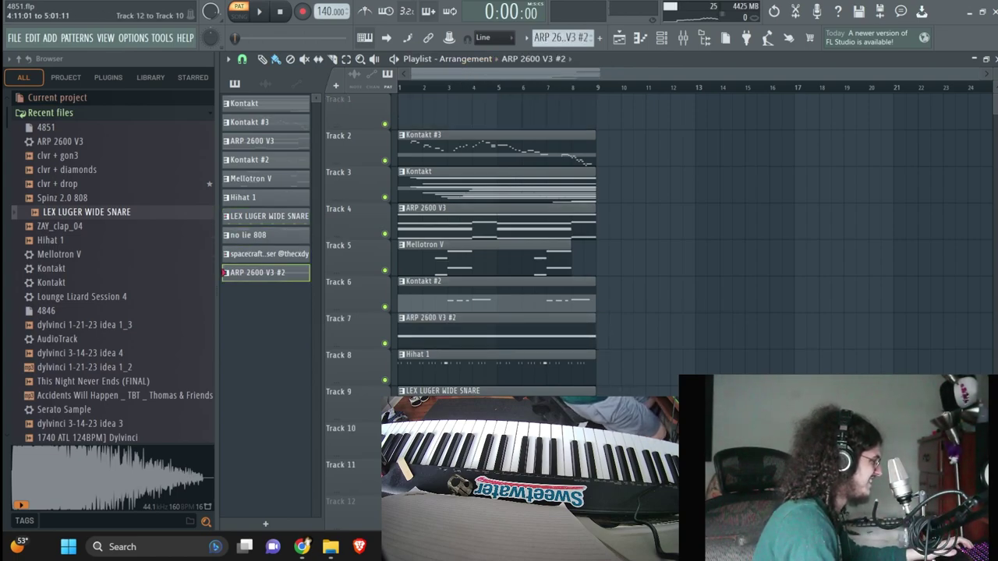
# Shift all playlist clips up one track and duplicate the eight-bar arrangement at bar 9
pyautogui.hotkey('ctrl', 'a')
pyautogui.moveTo(473, 245); pyautogui.dragTo(473, 176)
pyautogui.hotkey('ctrl', 'b')
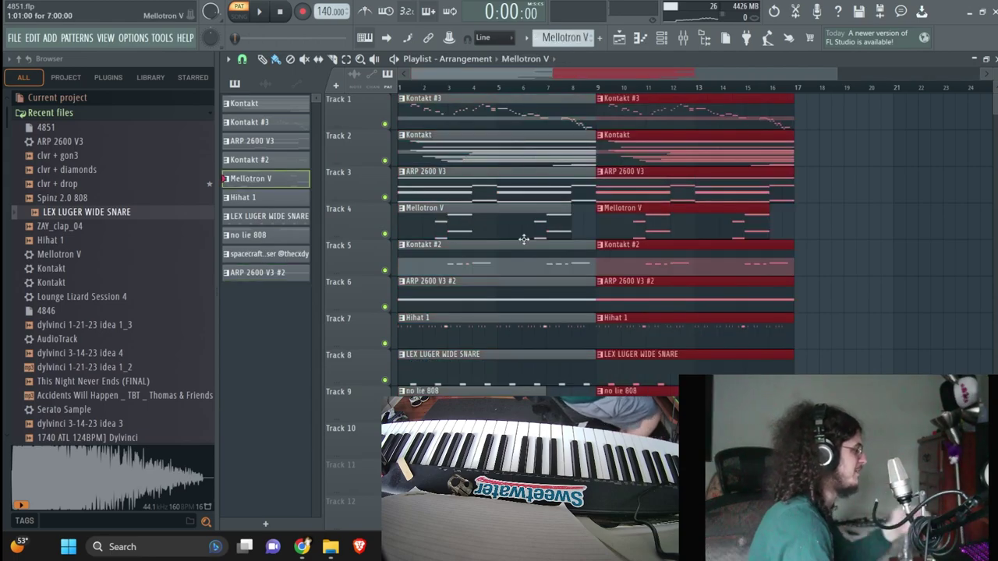
pyautogui.click(840, 190)
# Play the arrangement, switch to the Hihat 1 pattern and adjust the Hihat 1 channel volume in the channel rack
pyautogui.moveTo(442, 395); pyautogui.dragTo(409, 348)
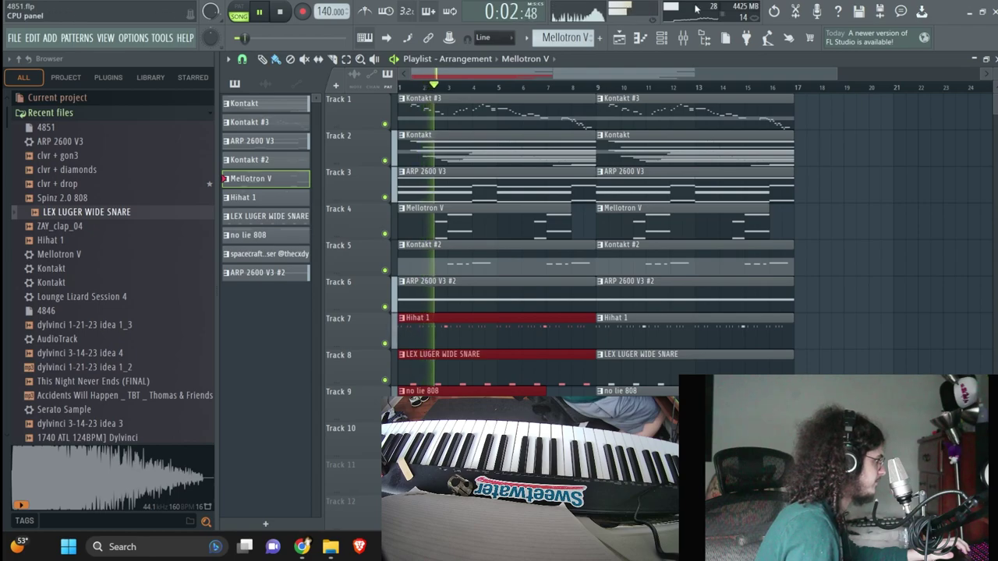
pyautogui.press('F6')
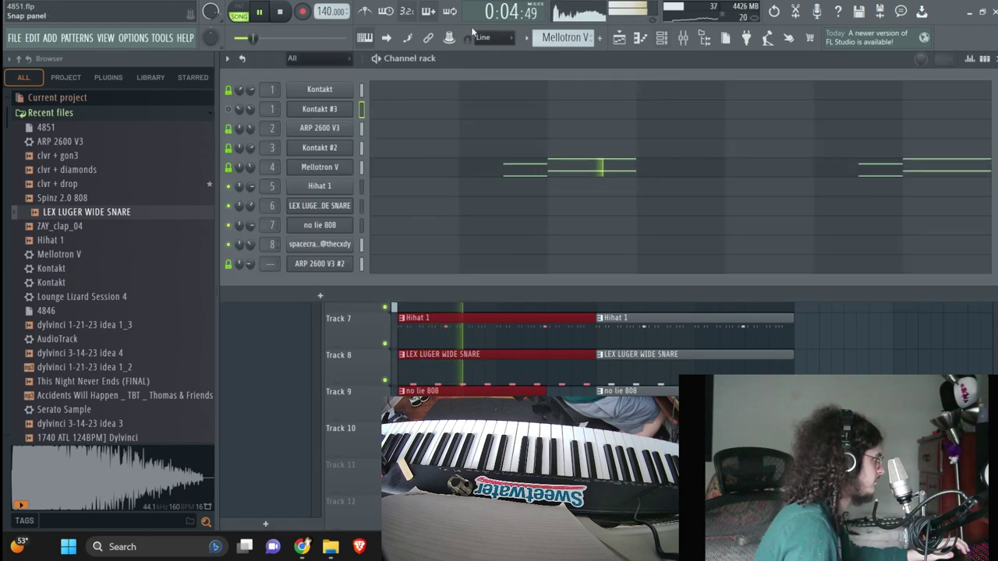
pyautogui.scroll(-1, 569, 35)
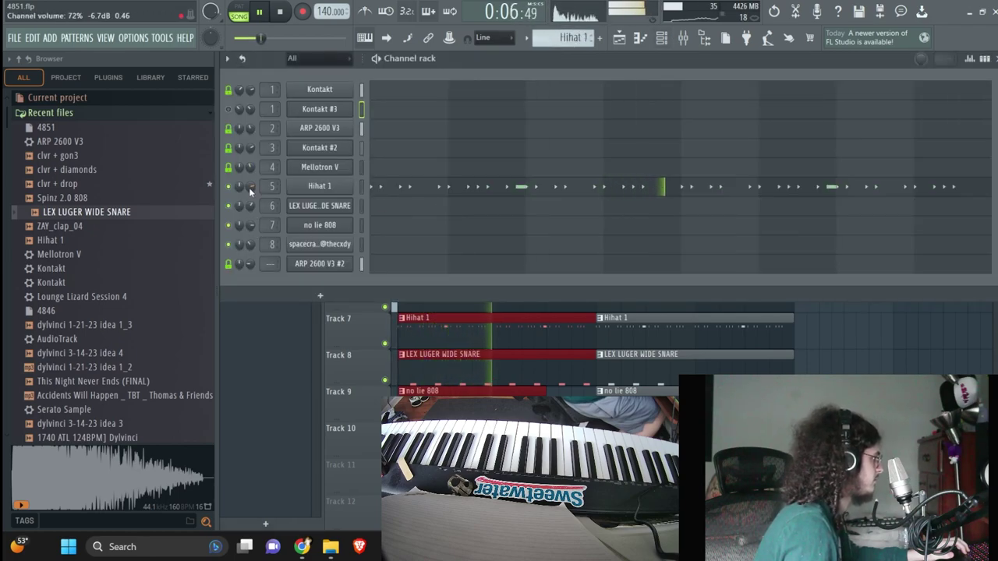
# Replace the no lie 808 channel's sample with Spinz 2.0 808 and stop playback
pyautogui.click(92, 198)
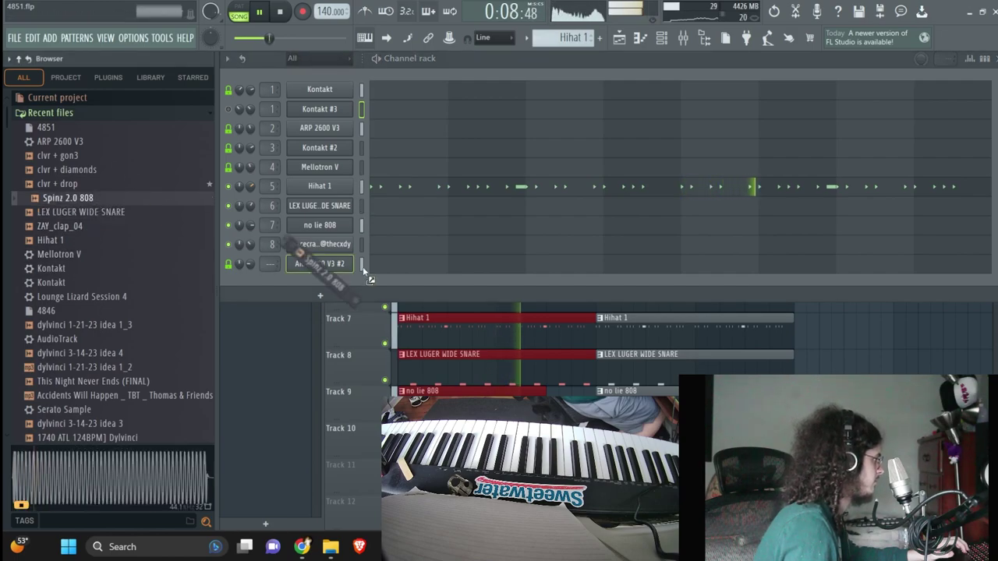
pyautogui.moveTo(340, 260); pyautogui.dragTo(319, 224)
pyautogui.press('space')
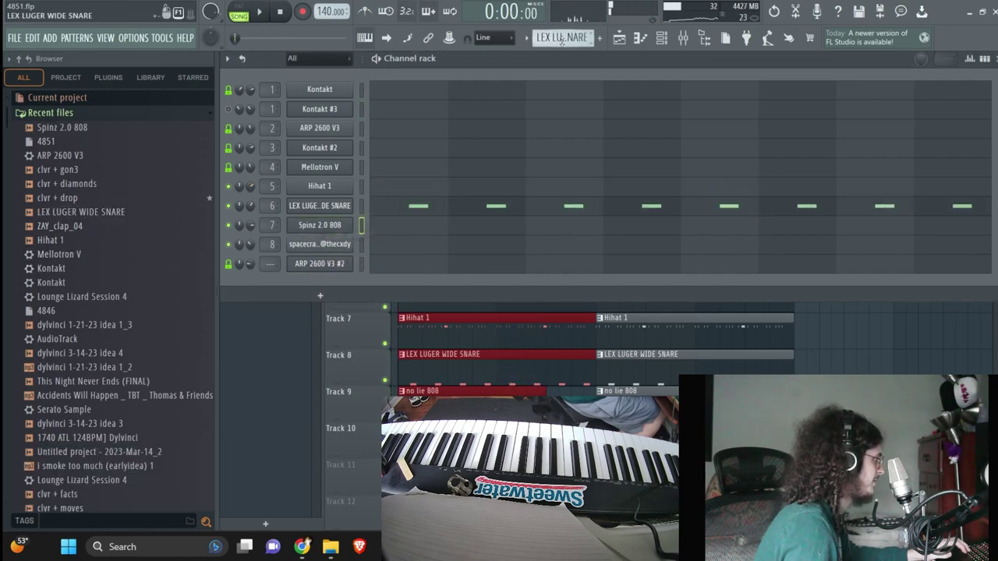
# Transpose all Spinz 2.0 808 notes up one semitone to C5 and play the arrangement
pyautogui.scroll(-1, 561, 39)
pyautogui.press('space')
pyautogui.click(426, 229)
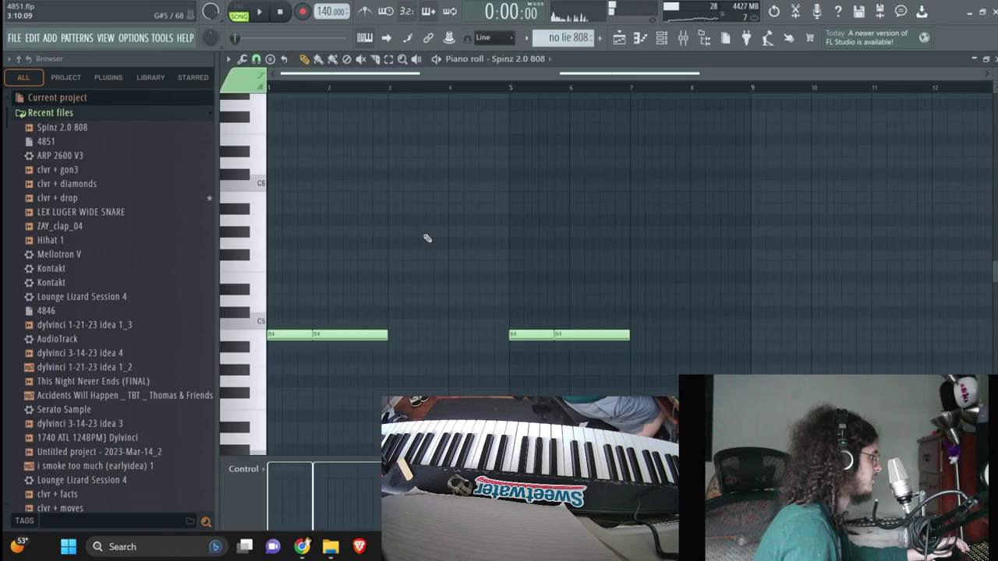
pyautogui.press('space')
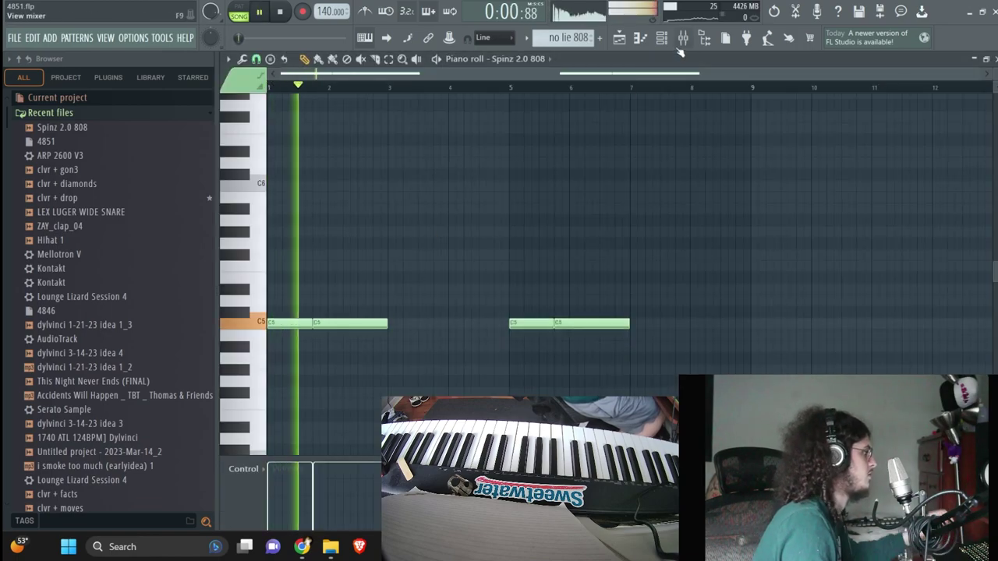
# Shorten the first Spinz 2.0 808 notes in bars 1 and 5 to half a bar each
pyautogui.press('F6')
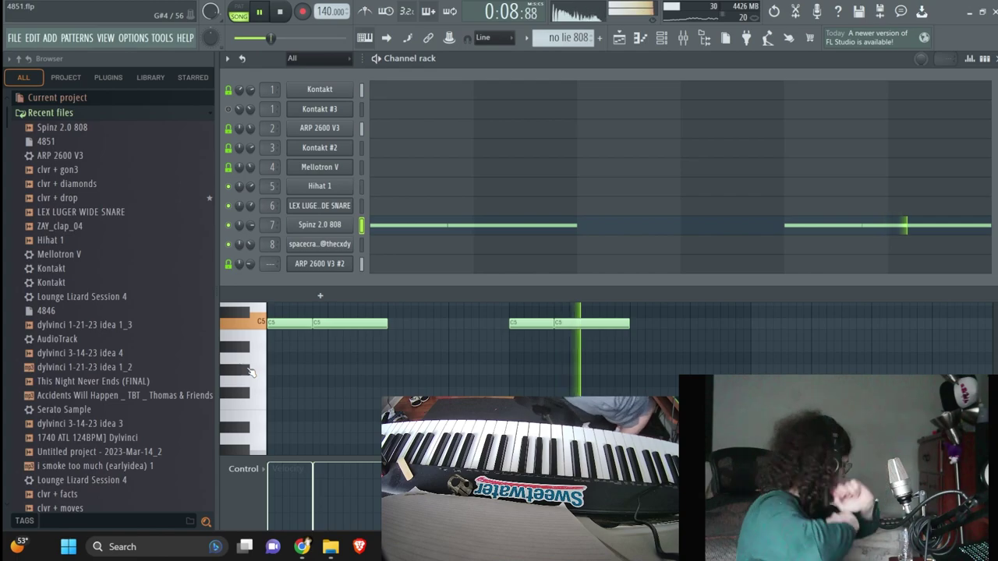
pyautogui.rightClick(281, 396)
pyautogui.keyDown('ctrl'); pyautogui.click(296, 326); pyautogui.keyUp('ctrl')
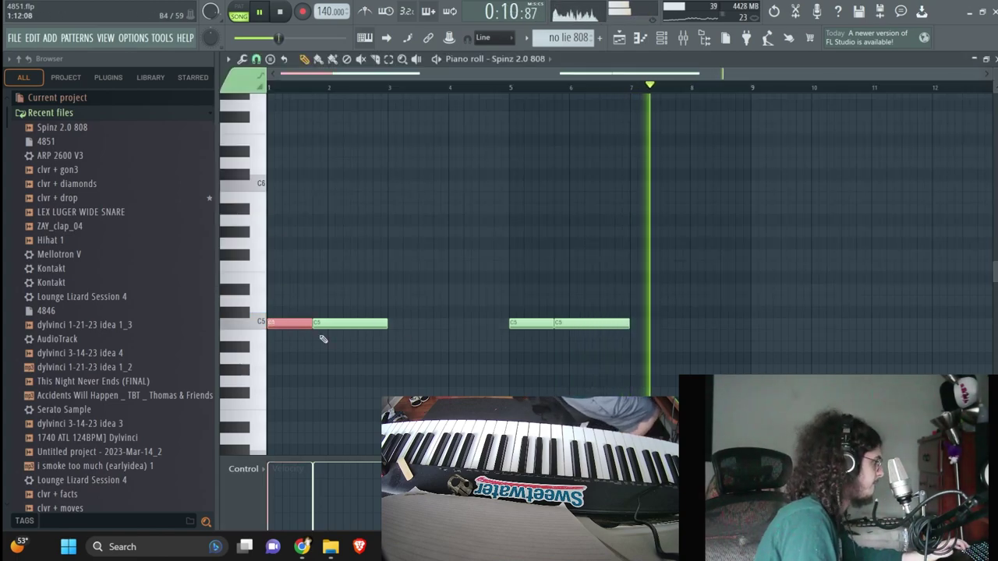
pyautogui.keyDown('ctrl'); pyautogui.keyDown('shift'); pyautogui.click(521, 324); pyautogui.keyUp('shift'); pyautogui.keyUp('ctrl')
pyautogui.moveTo(552, 326); pyautogui.dragTo(537, 333)
pyautogui.keyDown('ctrl'); pyautogui.click(541, 306); pyautogui.keyUp('ctrl')
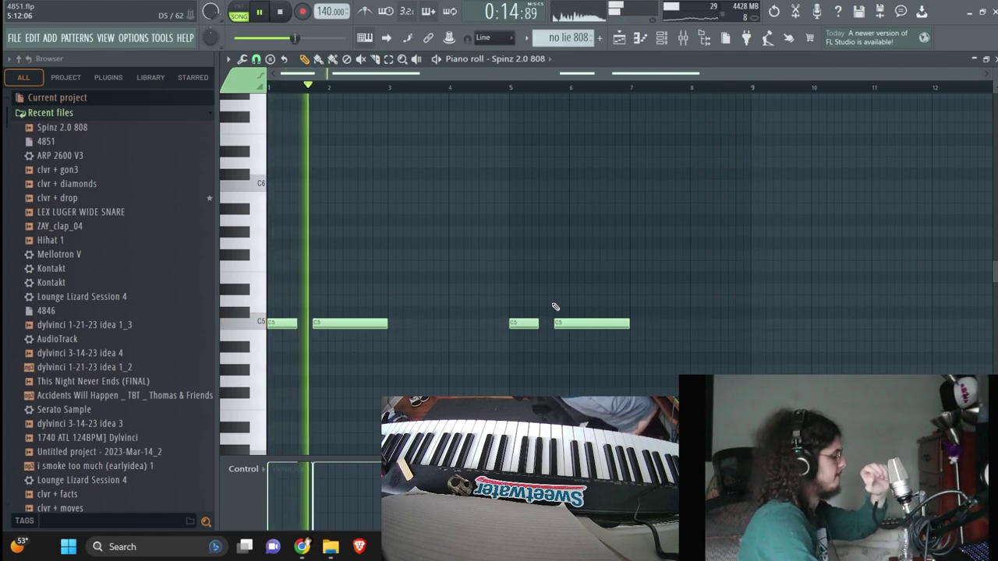
pyautogui.keyDown('ctrl'); pyautogui.click(523, 323); pyautogui.keyUp('ctrl')
pyautogui.hotkey('ctrl', 'a')
pyautogui.keyDown('ctrl'); pyautogui.click(553, 122); pyautogui.keyUp('ctrl')
# Duplicate the entire 16-bar playlist arrangement at bar 17
pyautogui.press('F5')
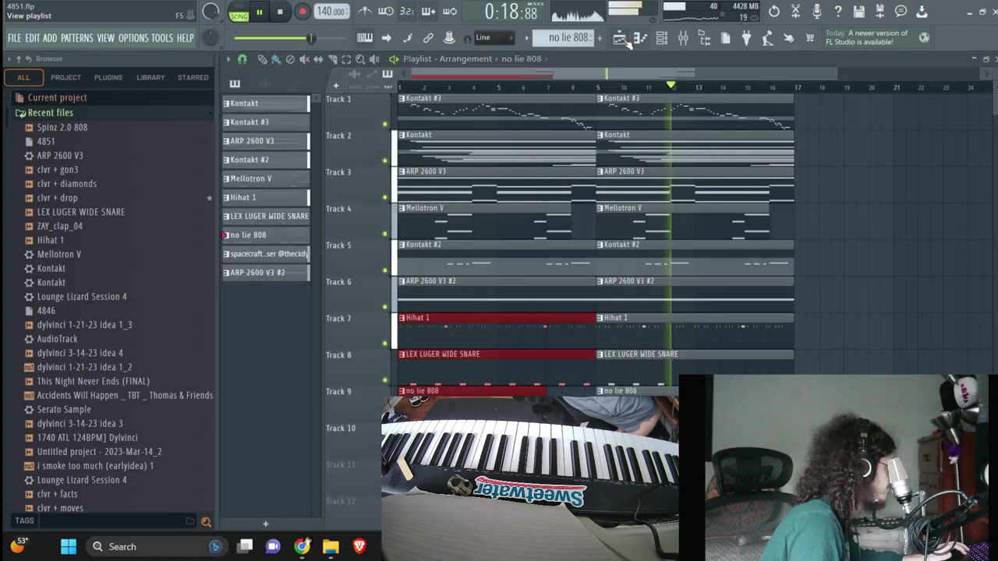
pyautogui.keyDown('ctrl'); pyautogui.click(440, 406); pyautogui.keyUp('ctrl')
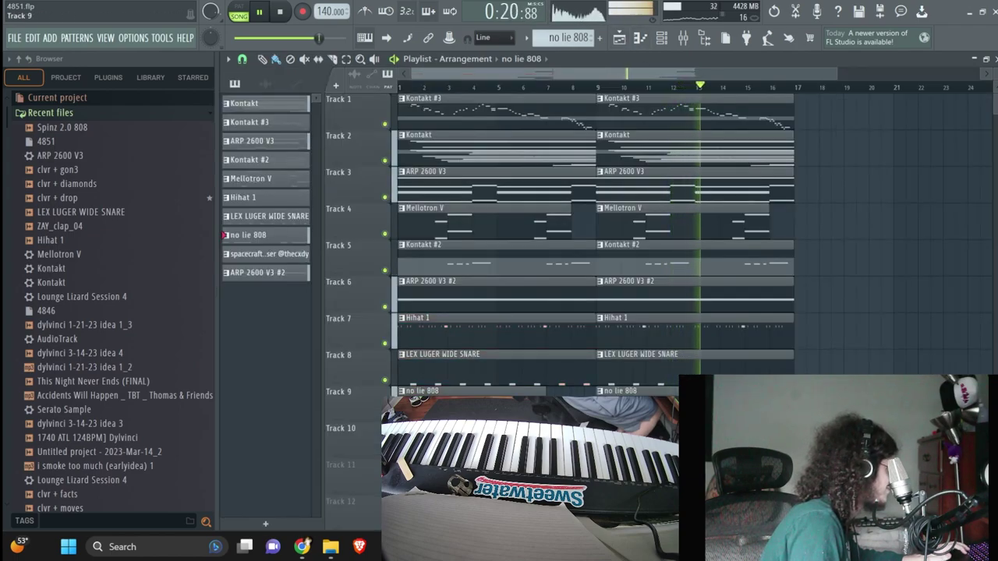
pyautogui.hotkey('ctrl', 'a')
pyautogui.hotkey('ctrl', 'b')
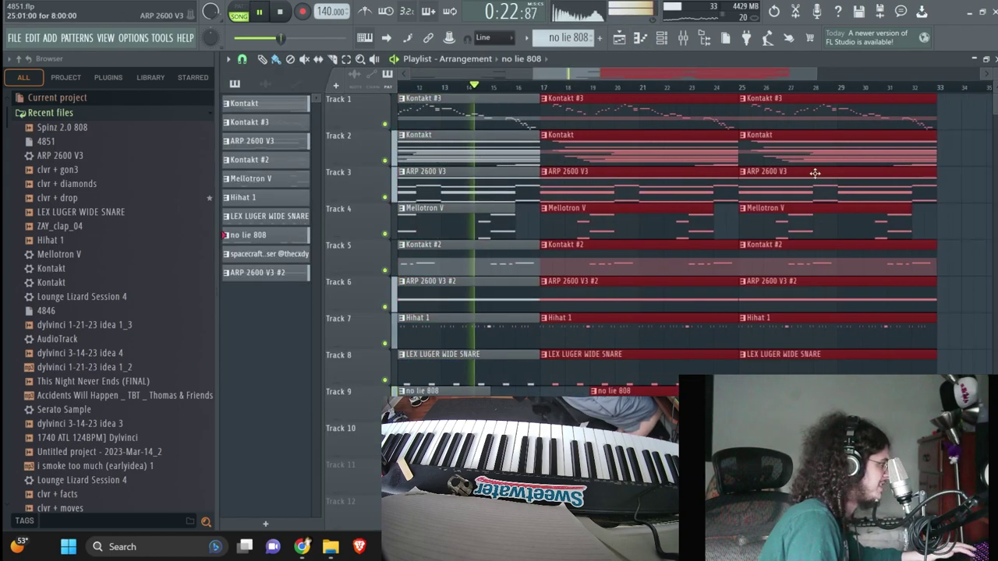
# Delete the duplicated Kontakt #3 and ARP 2600 V3 #2 clips from bars 17 to 32
pyautogui.rightClick(714, 116)
pyautogui.rightClick(758, 119)
pyautogui.scroll(-3, 643, 272)
pyautogui.rightClick(640, 291)
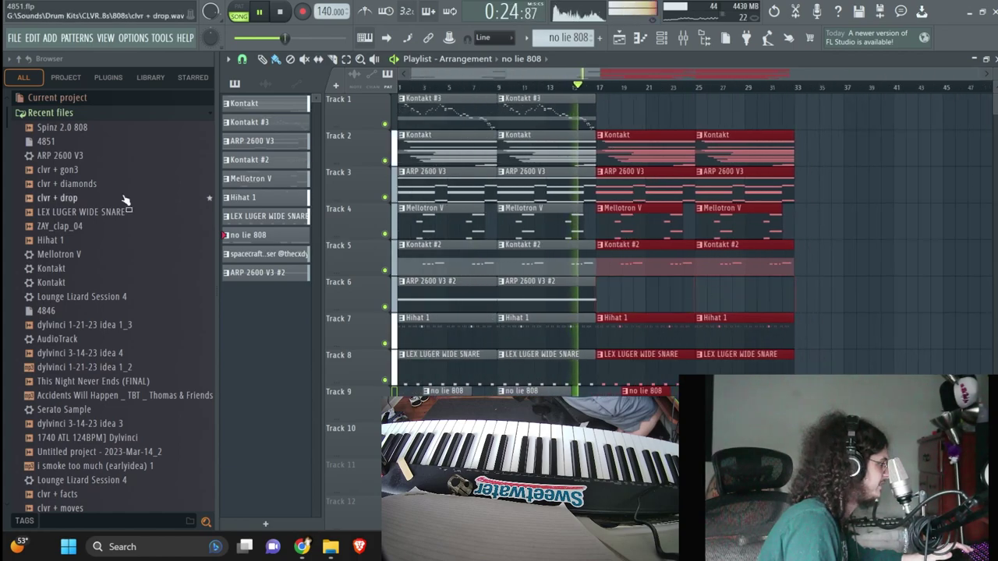
# Find Dylvinci Tag in the Loops folder of Dylvinci Kit Vol. 5 and place it at bar 17 on Track 11
pyautogui.click(22, 72)
pyautogui.click(78, 334)
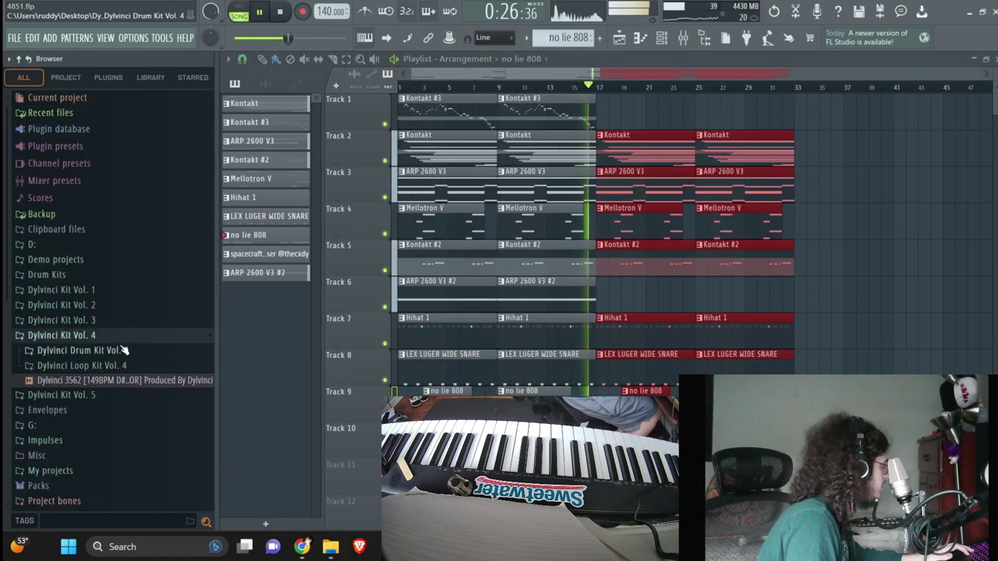
pyautogui.click(98, 396)
pyautogui.click(89, 441)
pyautogui.click(88, 505)
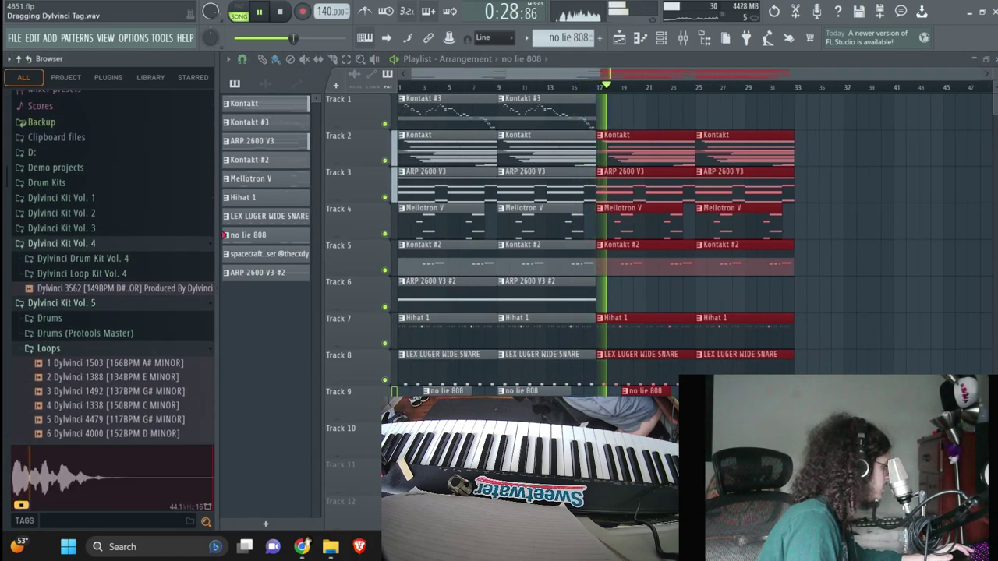
pyautogui.moveTo(88, 506); pyautogui.dragTo(602, 471)
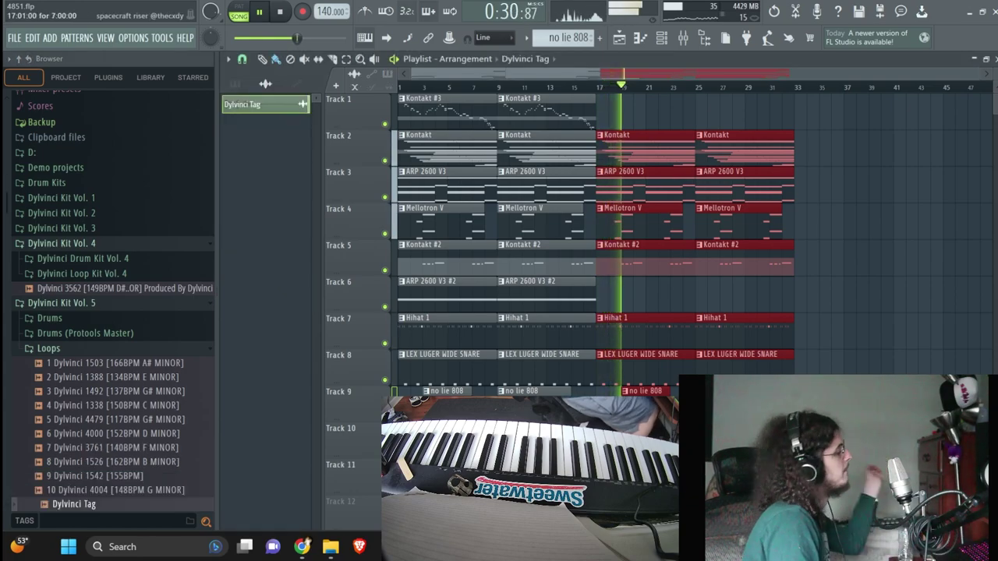
# Clear the clip selection, play the song and make the opening no lie 808 clip on Track 9 start at bar 1
pyautogui.hotkey('ctrl', 'd')
pyautogui.press('space')
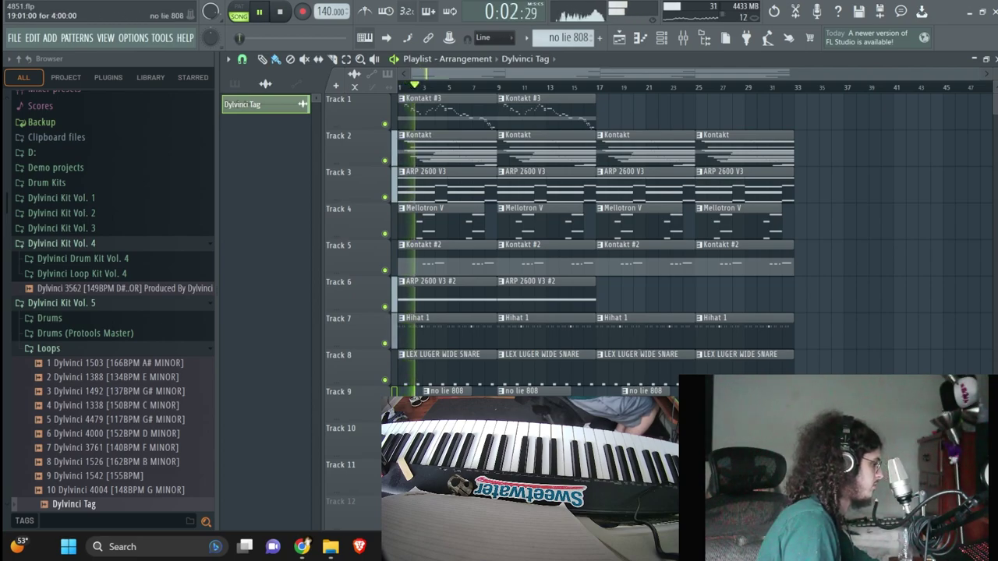
pyautogui.click(515, 407)
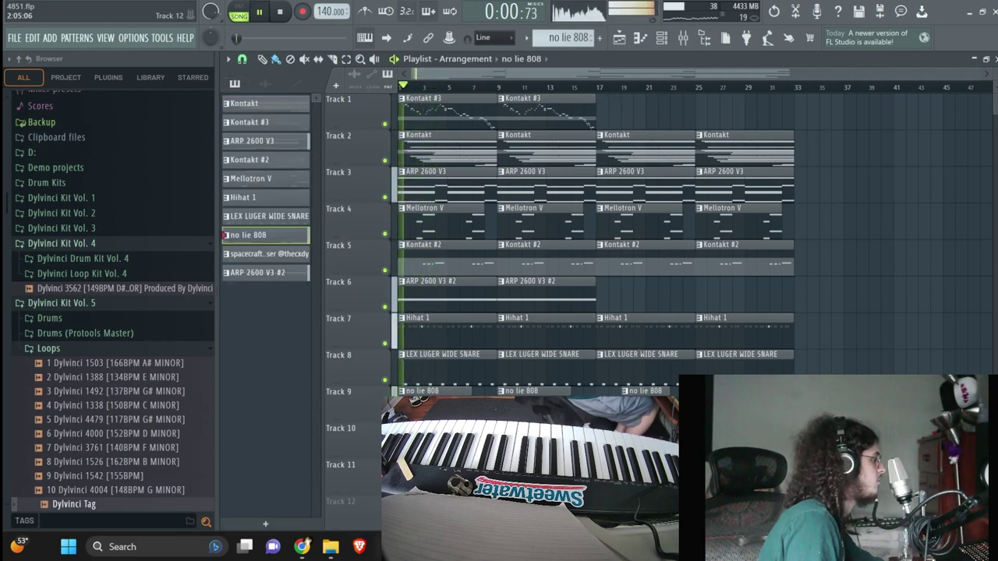
# Show all channels and turn the first Spinz 2.0 808 notes of bars 1 and 5 into two short C5 notes each
pyautogui.click(704, 38)
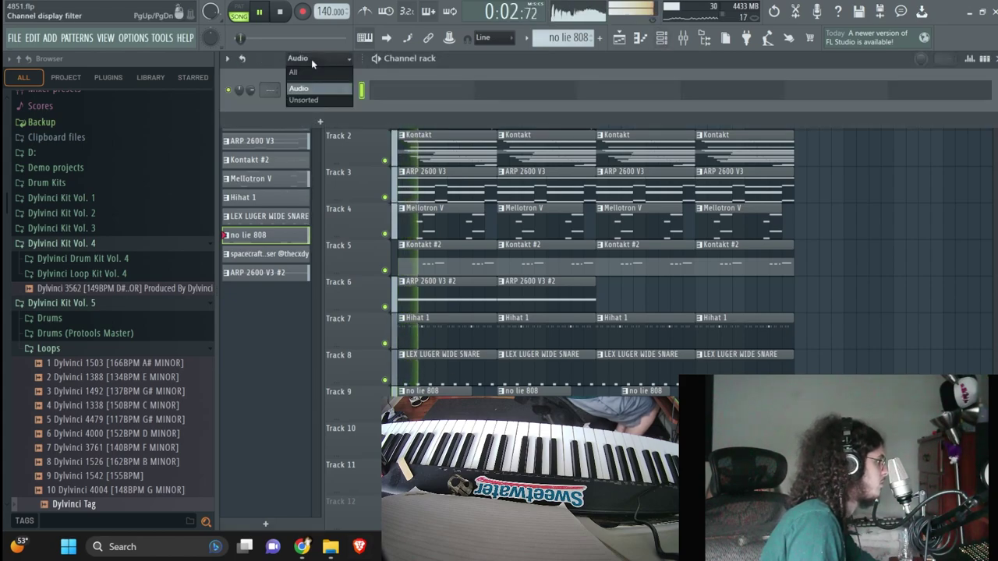
pyautogui.click(301, 72)
pyautogui.click(441, 231)
pyautogui.moveTo(537, 324); pyautogui.dragTo(528, 330)
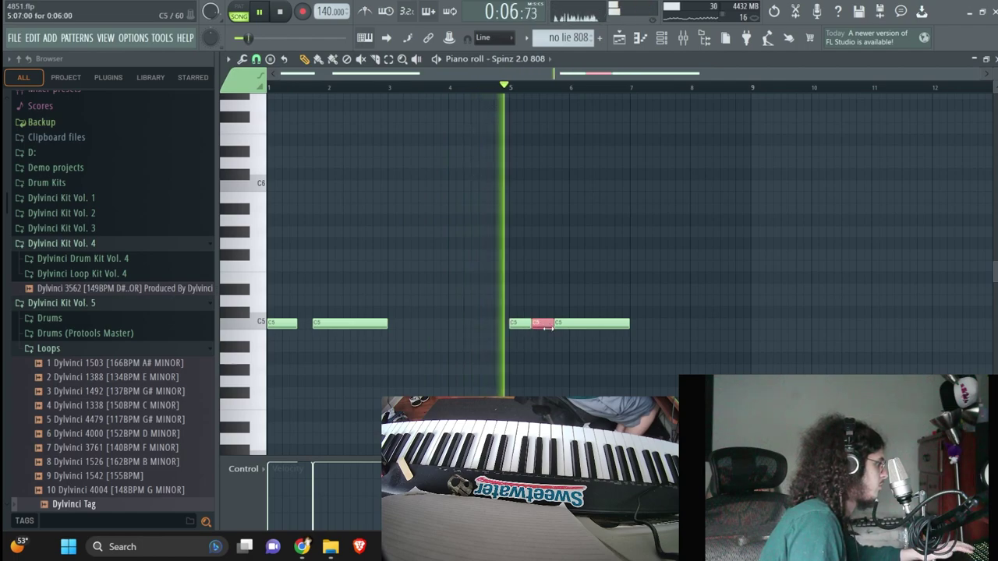
pyautogui.click(538, 325)
pyautogui.moveTo(553, 324); pyautogui.dragTo(151, 330)
pyautogui.rightClick(289, 324)
pyautogui.hotkey('ctrl', 'b')
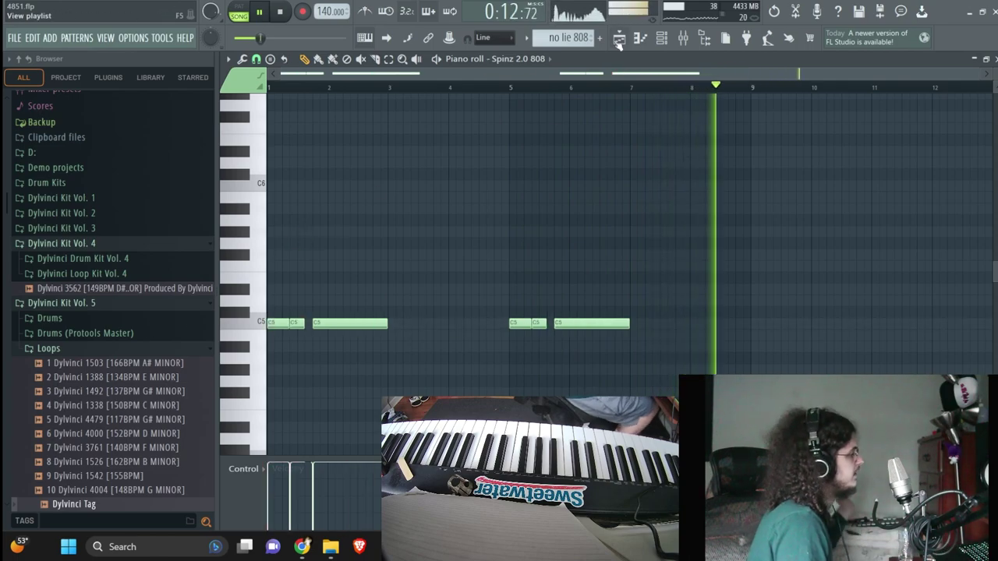
# Extend the playlist arrangement through bar 48, stop playback and open the channel rack
pyautogui.click(620, 40)
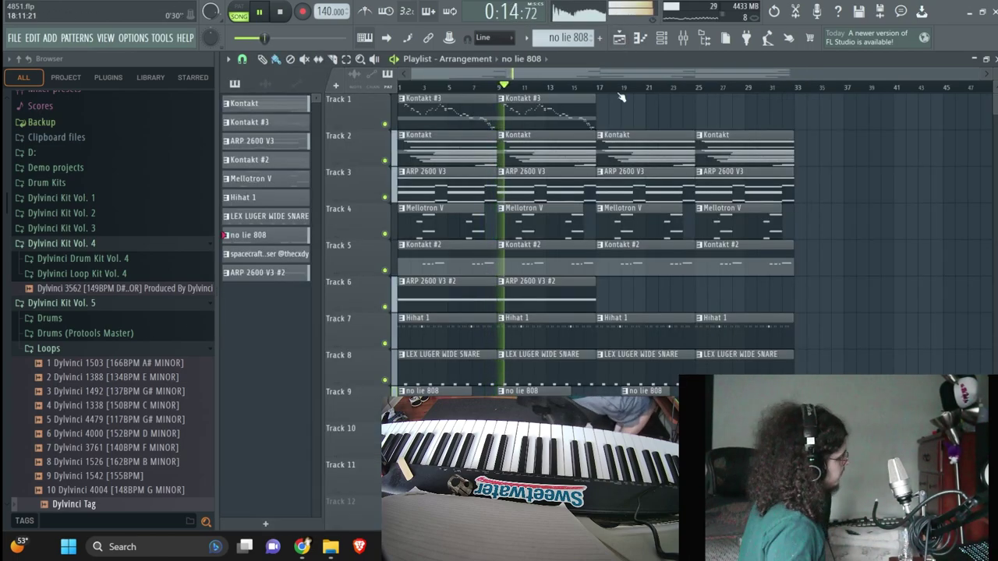
pyautogui.press('space')
pyautogui.press('F6')
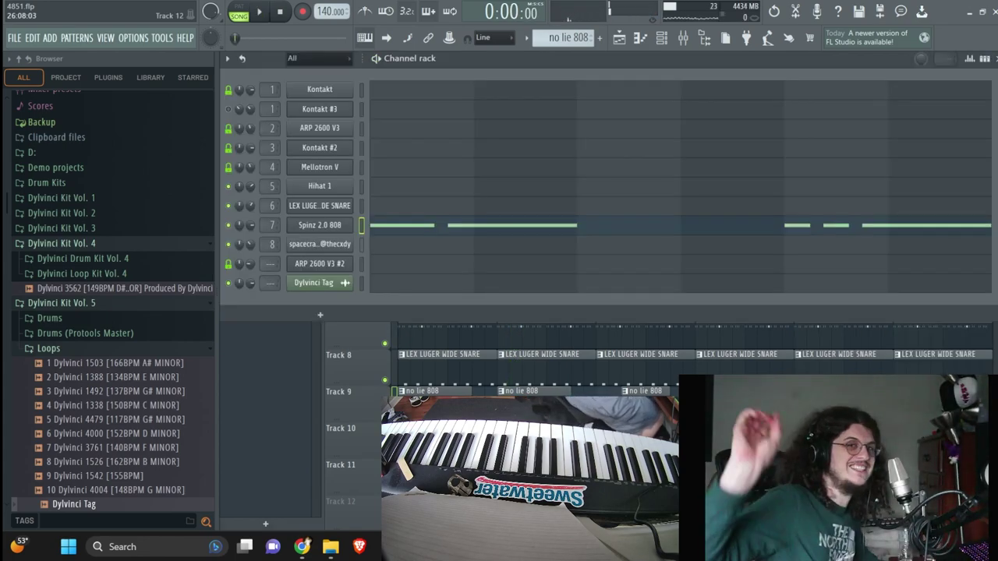